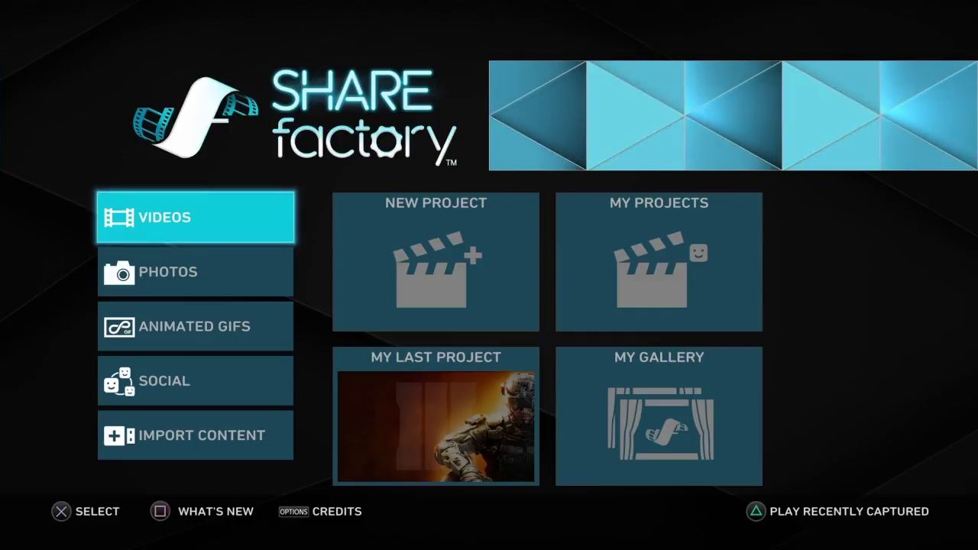
# Create a new video project with the Call of Duty: Black Ops III theme
pyautogui.press('Right')
pyautogui.press('Return')
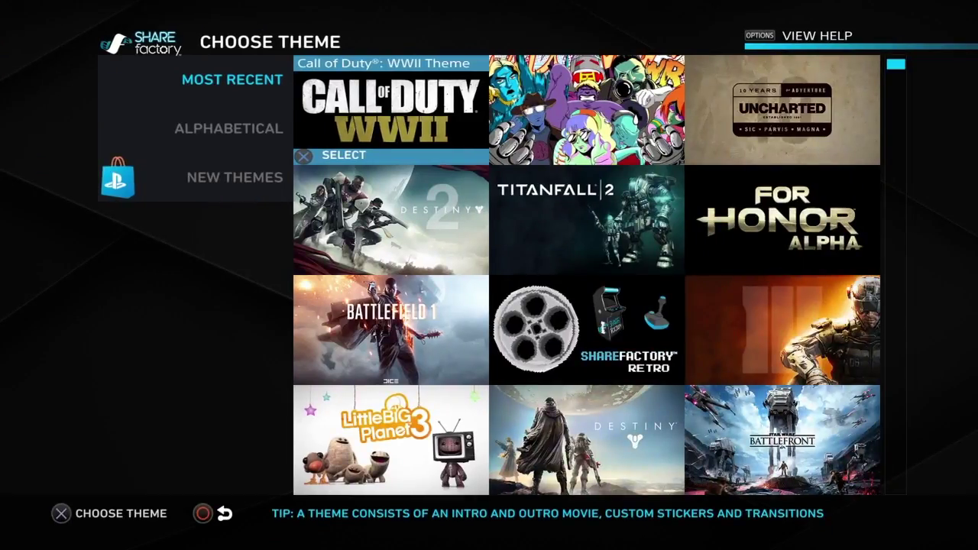
pyautogui.press('Right')
pyautogui.press('Left')
pyautogui.press('Right')
pyautogui.press('Down')
pyautogui.press('Down')
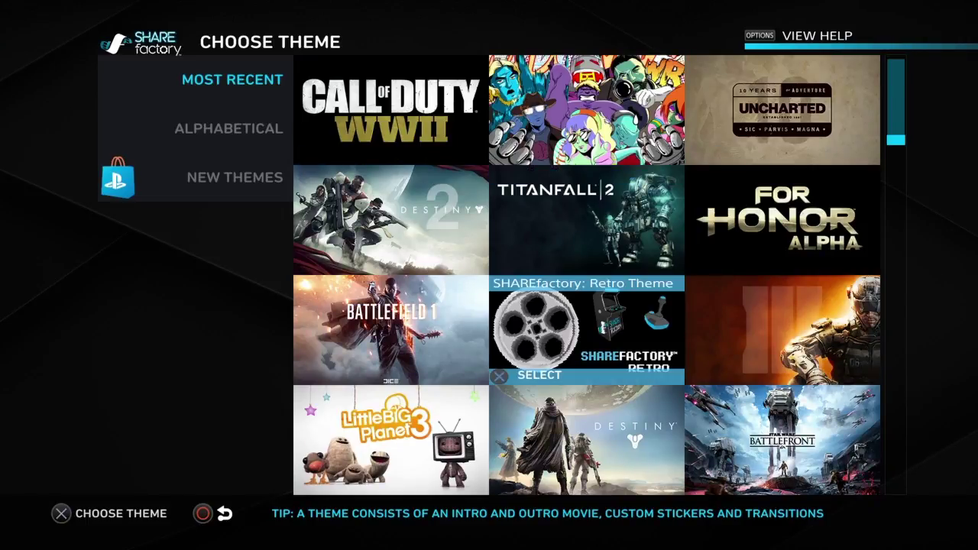
pyautogui.press('Right')
pyautogui.press('Return')
# Deselect the preselected COD: BLACK OPS 3 Intro and COD: BLACK OPS 3 Title clips
pyautogui.press('Return')
pyautogui.press('Right')
pyautogui.press('Right')
pyautogui.press('Return')
# Deselect the COD: BLACK OPS 3 Outro clip and the Stinger Clip
pyautogui.press('Down')
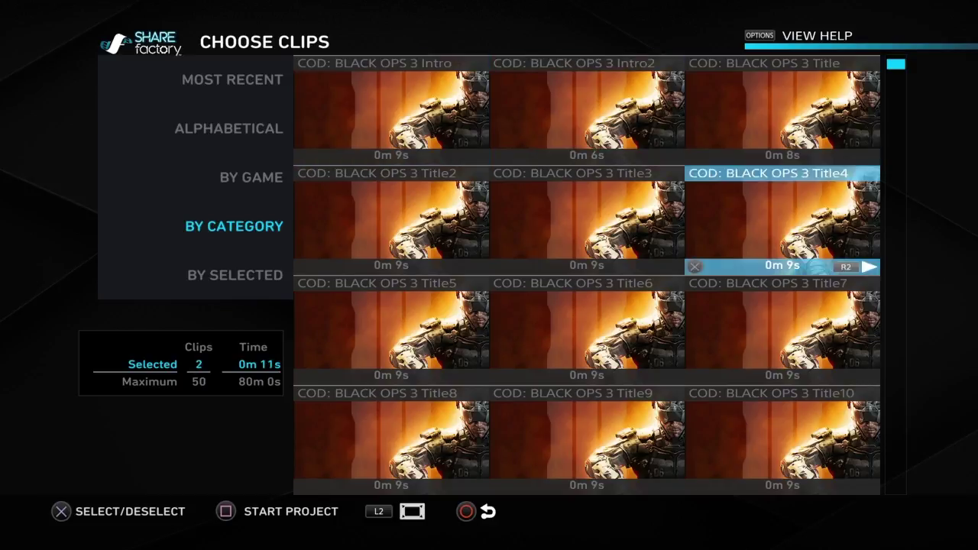
pyautogui.press('Down')
pyautogui.press('Down')
pyautogui.press('Left')
pyautogui.press('Down')
pyautogui.press('Down')
pyautogui.press('Left')
pyautogui.press('Up')
pyautogui.press('Return')
pyautogui.press('Right')
pyautogui.press('Return')
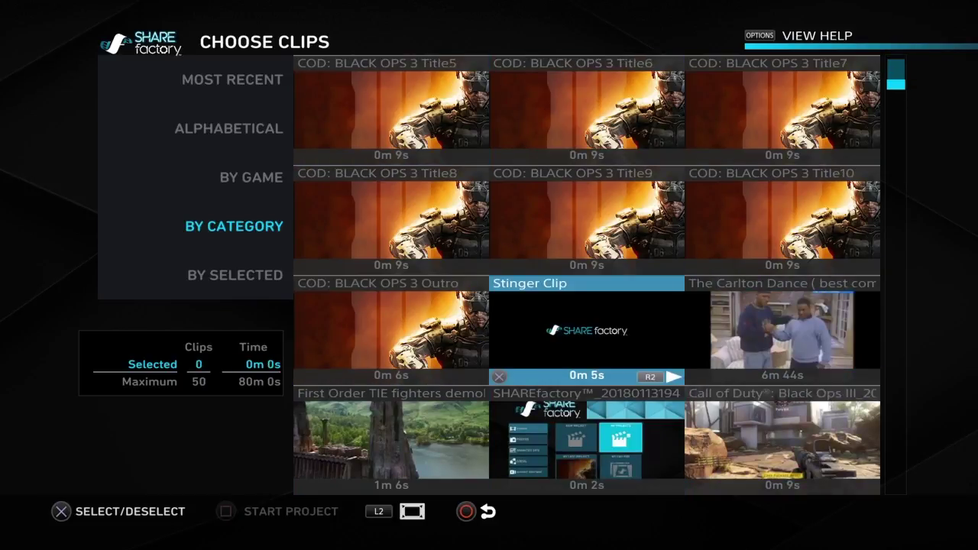
pyautogui.press('Down')
pyautogui.press('Up')
pyautogui.press('Right')
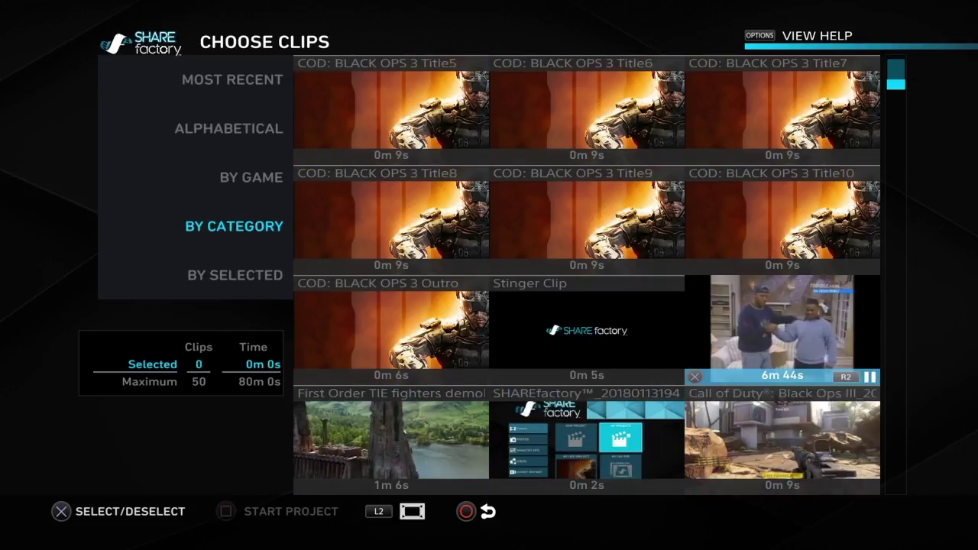
pyautogui.press('Left')
pyautogui.press('Down')
pyautogui.press('Down')
pyautogui.press('Down')
pyautogui.press('Down')
pyautogui.press('Down')
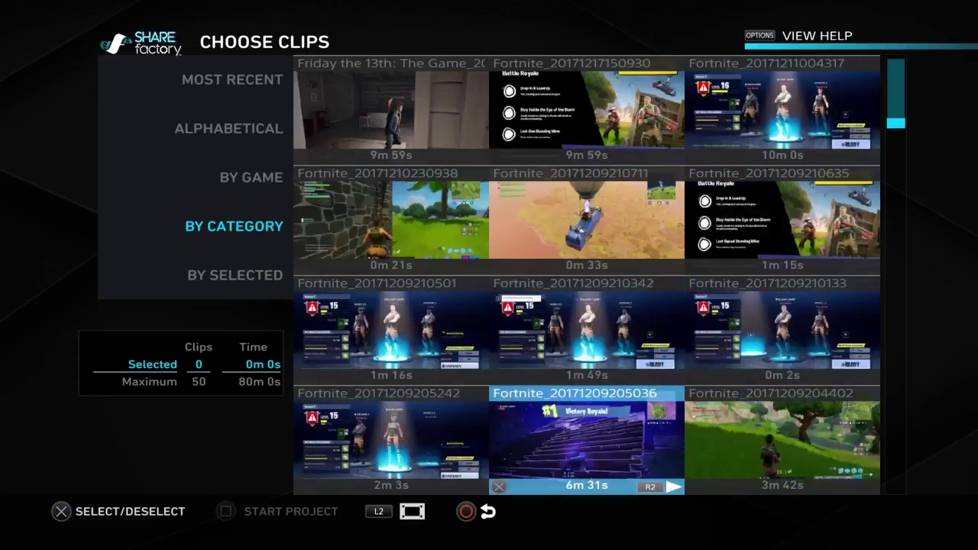
pyautogui.press('Down')
pyautogui.press('Down')
pyautogui.press('Down')
pyautogui.press('Down')
pyautogui.press('Down')
pyautogui.press('Up')
pyautogui.press('Up')
pyautogui.press('Up')
pyautogui.press('Up')
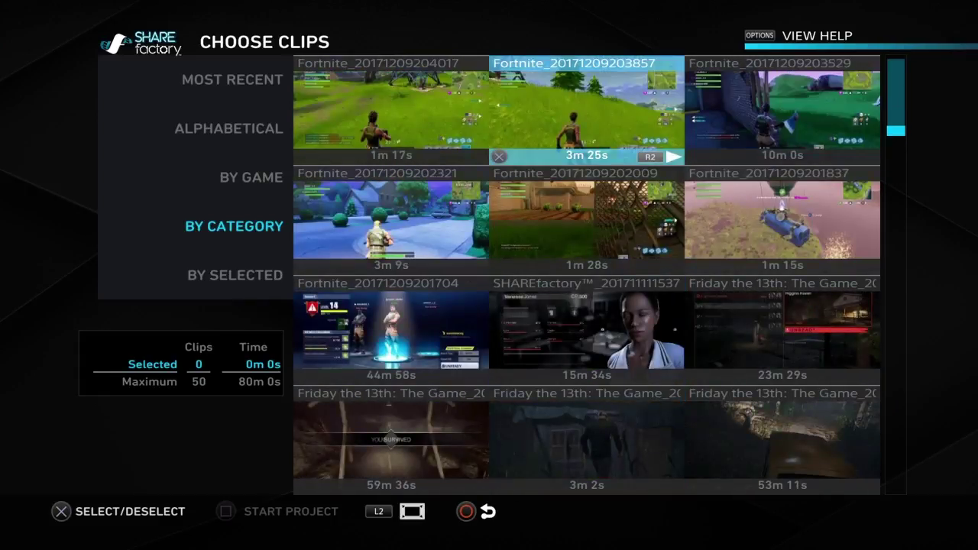
pyautogui.press('Left')
pyautogui.press('Down')
pyautogui.press('Down')
pyautogui.press('Return')
pyautogui.press('Up')
pyautogui.press('Right')
pyautogui.press('Right')
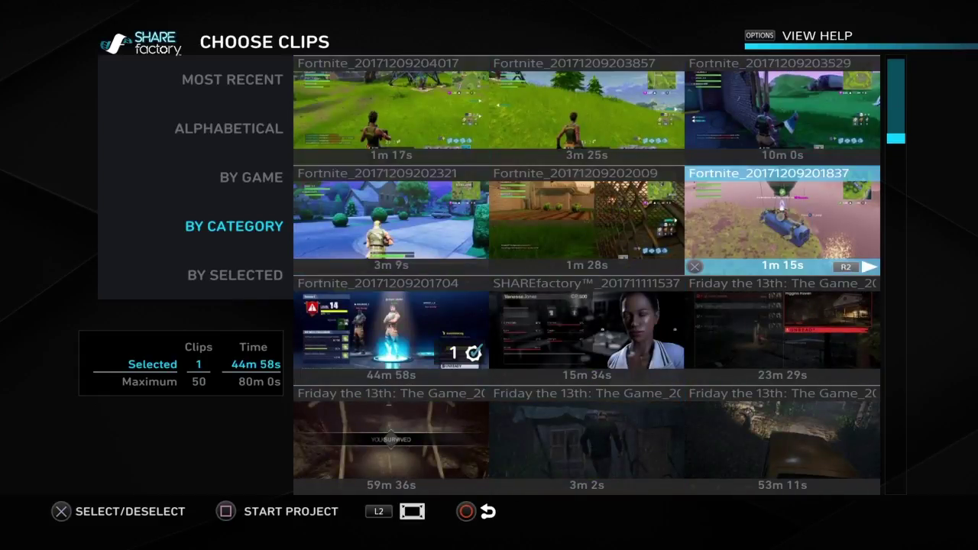
pyautogui.press('Return')
pyautogui.press('Left')
pyautogui.press('Return')
pyautogui.press('Left')
pyautogui.press('Return')
pyautogui.press('Up')
pyautogui.press('Right')
pyautogui.press('Up')
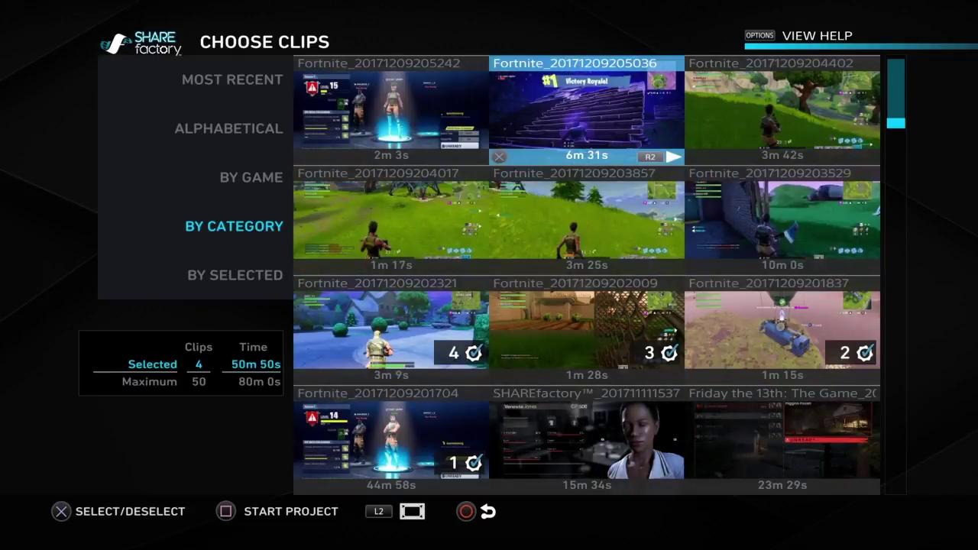
pyautogui.press('Right')
pyautogui.press('Down')
pyautogui.press('Return')
pyautogui.press('Left')
pyautogui.press('Return')
pyautogui.press('Left')
pyautogui.press('Return')
pyautogui.press('Up')
pyautogui.press('Right')
pyautogui.press('Up')
pyautogui.press('Right')
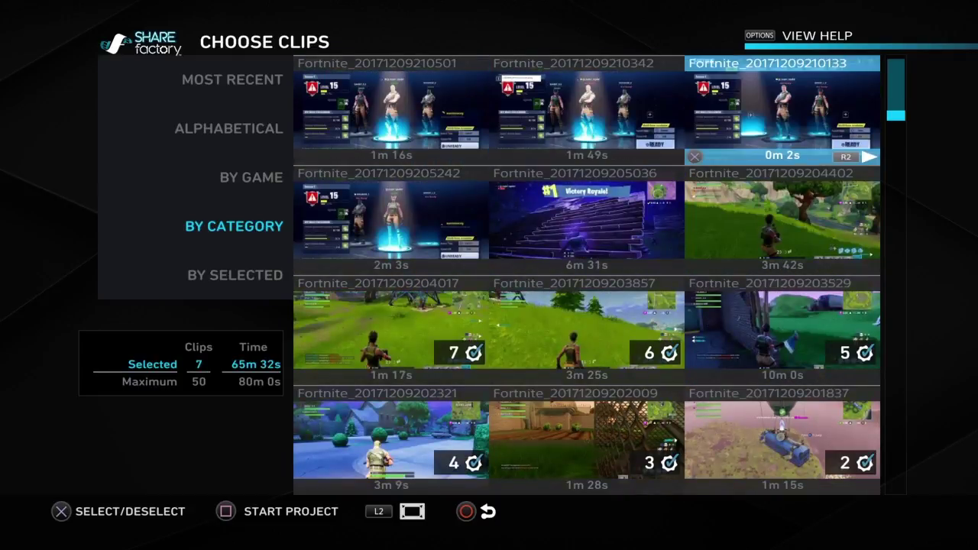
pyautogui.press('Down')
pyautogui.press('Left')
pyautogui.press('Return')
pyautogui.press('Return')
pyautogui.press('Return')
pyautogui.press('Return')
pyautogui.press('Right')
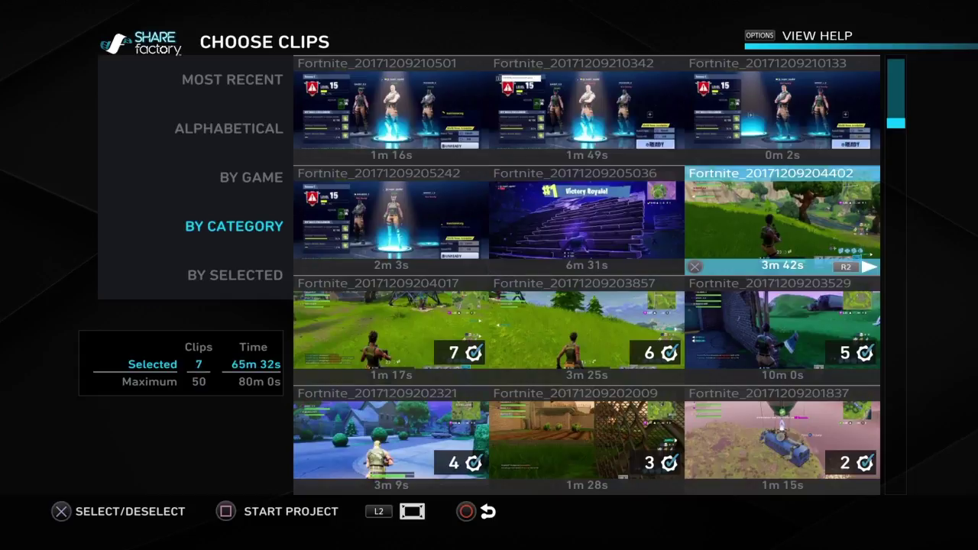
pyautogui.press('Return')
pyautogui.press('Left')
pyautogui.press('Return')
pyautogui.press('Return')
pyautogui.press('Return')
pyautogui.press('Left')
pyautogui.press('Return')
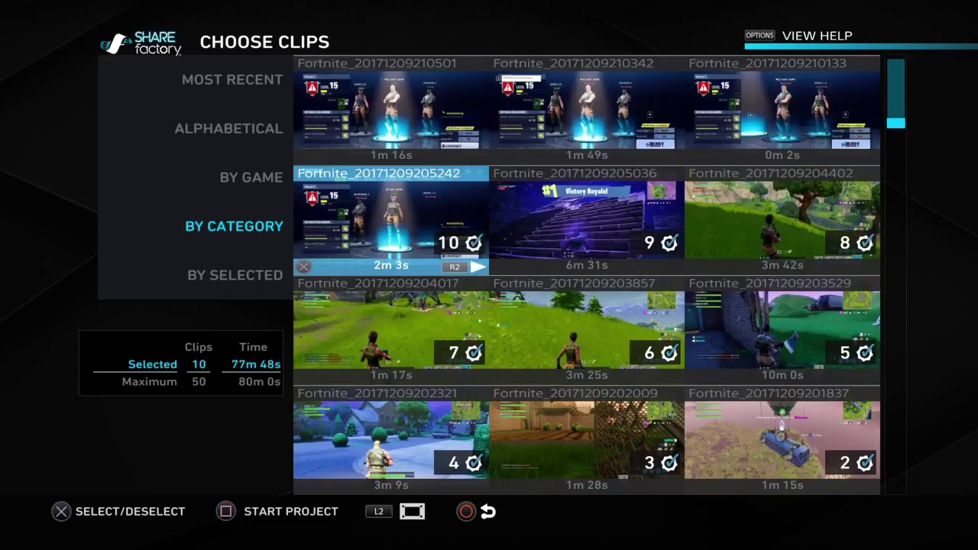
pyautogui.press('Up')
pyautogui.press('Up')
pyautogui.press('Right')
pyautogui.press('Right')
pyautogui.press('Down')
pyautogui.press('Return')
pyautogui.press('Left')
pyautogui.press('Return')
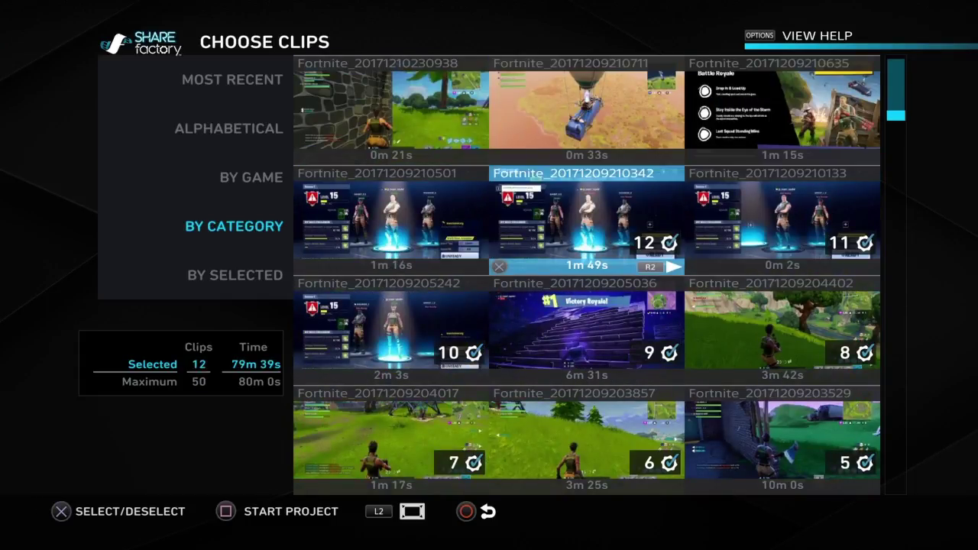
pyautogui.press('Left')
pyautogui.press('Left')
pyautogui.press('Right')
pyautogui.press('Return')
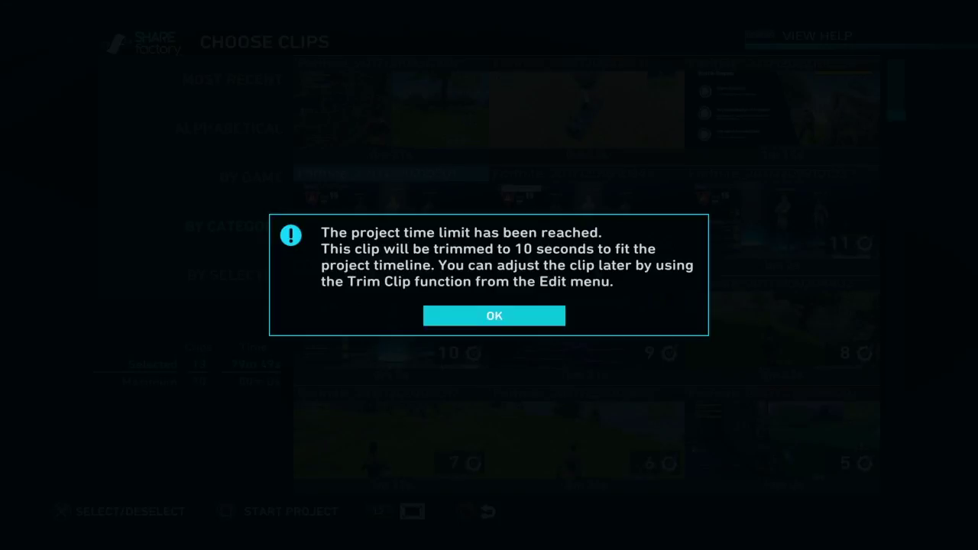
pyautogui.press('Return')
pyautogui.press('Up')
pyautogui.press('Right')
pyautogui.press('Right')
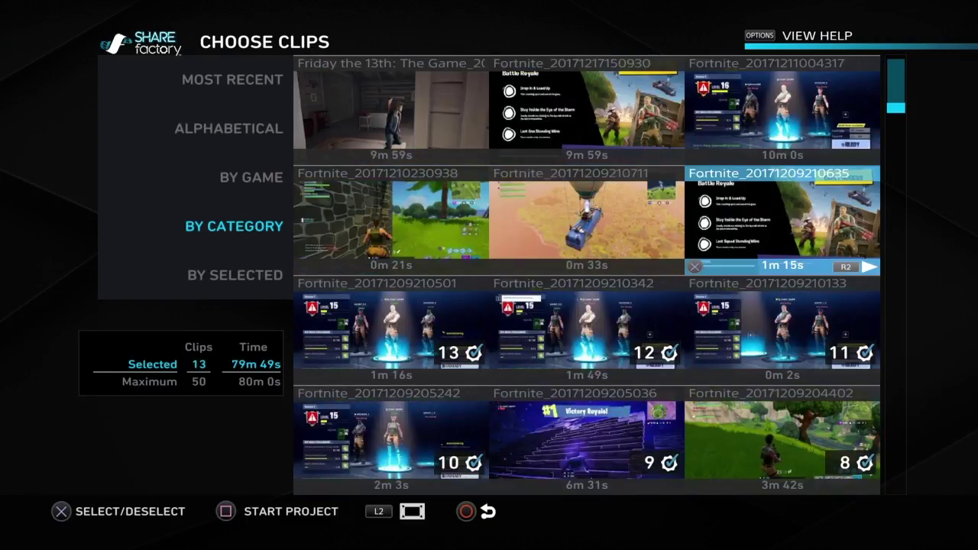
pyautogui.press('Return')
pyautogui.press('Return')
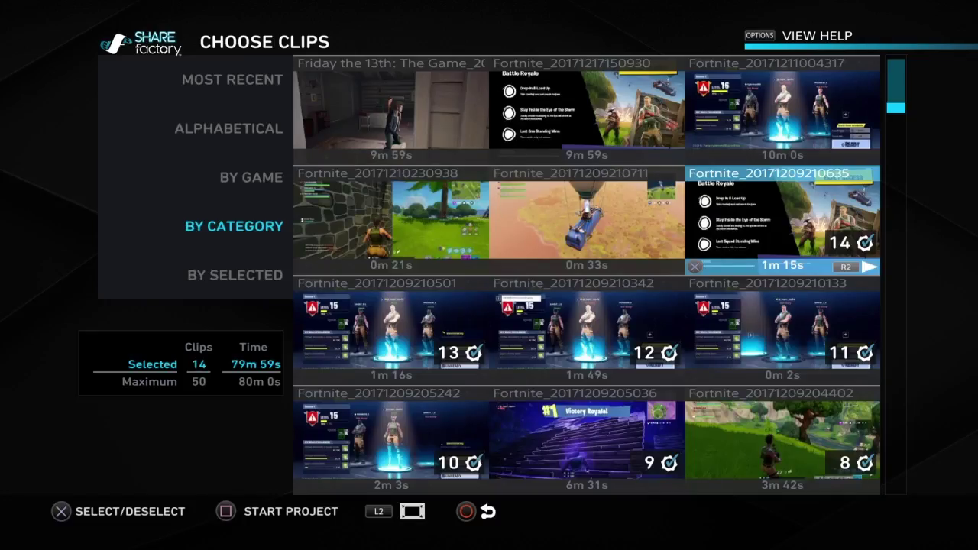
pyautogui.press('Left')
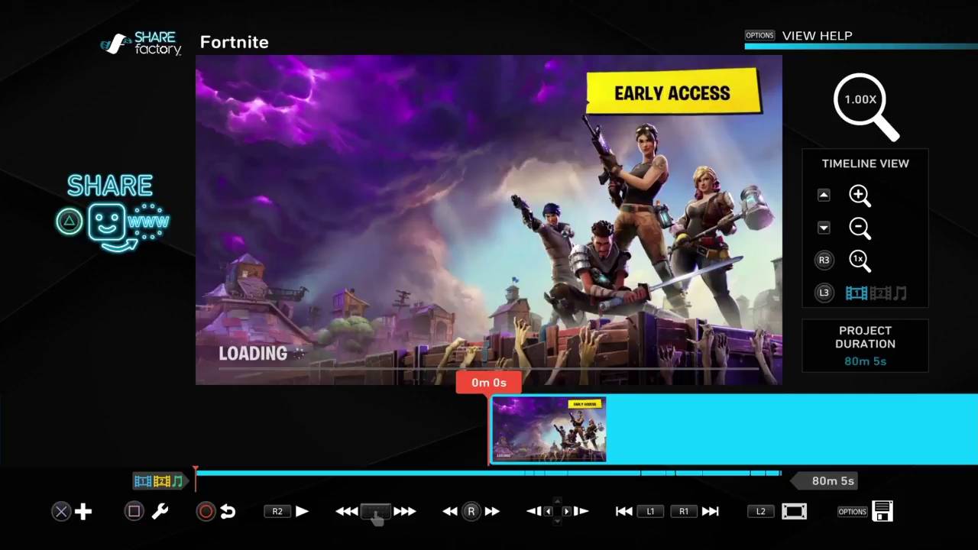
# Move the playhead to 0m 1s and magnify the timeline view to 3.10x
pyautogui.press('Up')
pyautogui.press('Up')
pyautogui.press('Down')
pyautogui.press('Right')
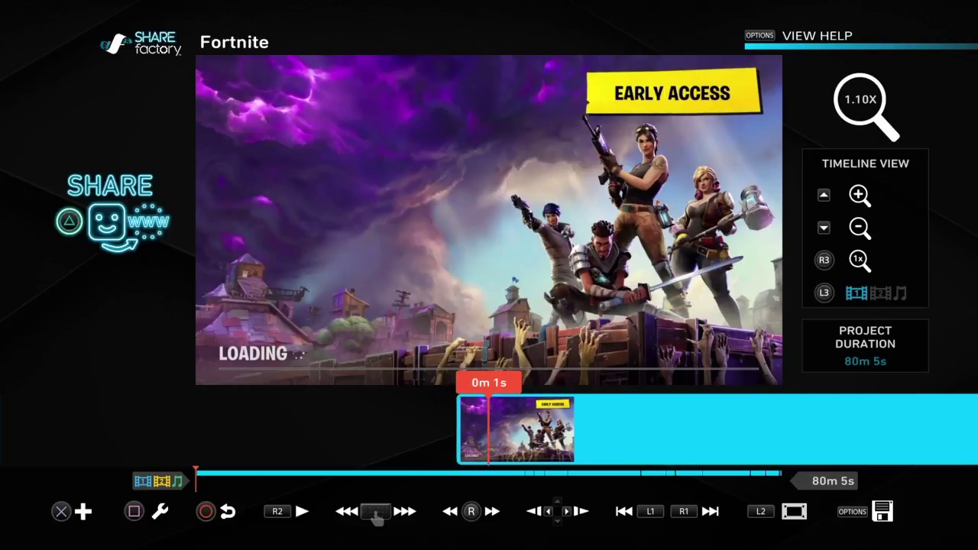
pyautogui.press('Up')
pyautogui.press('Up')
pyautogui.press('Up')
pyautogui.press('Up')
pyautogui.press('Up')
pyautogui.press('Up')
pyautogui.press('Up')
pyautogui.press('Up')
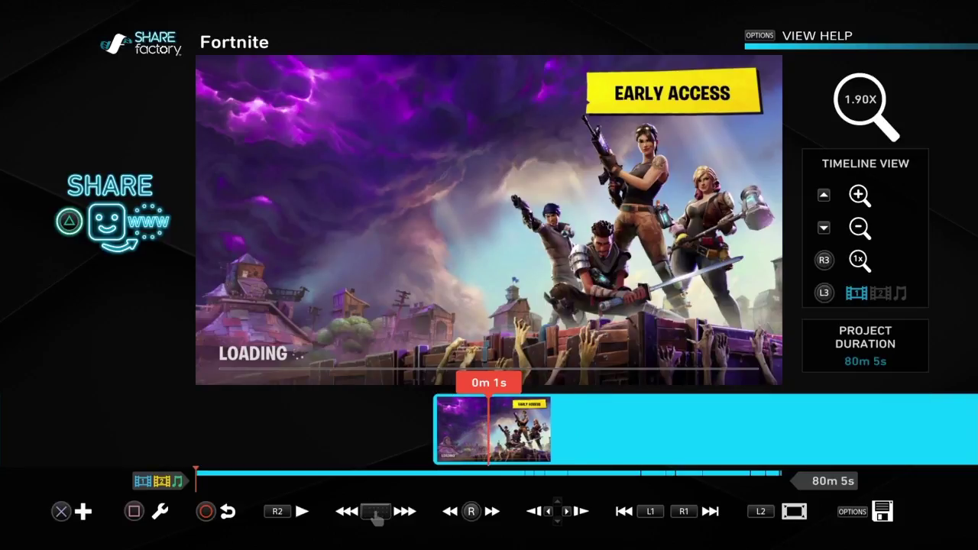
pyautogui.press('Up')
pyautogui.press('Up')
pyautogui.press('Up')
pyautogui.press('Up')
pyautogui.press('Up')
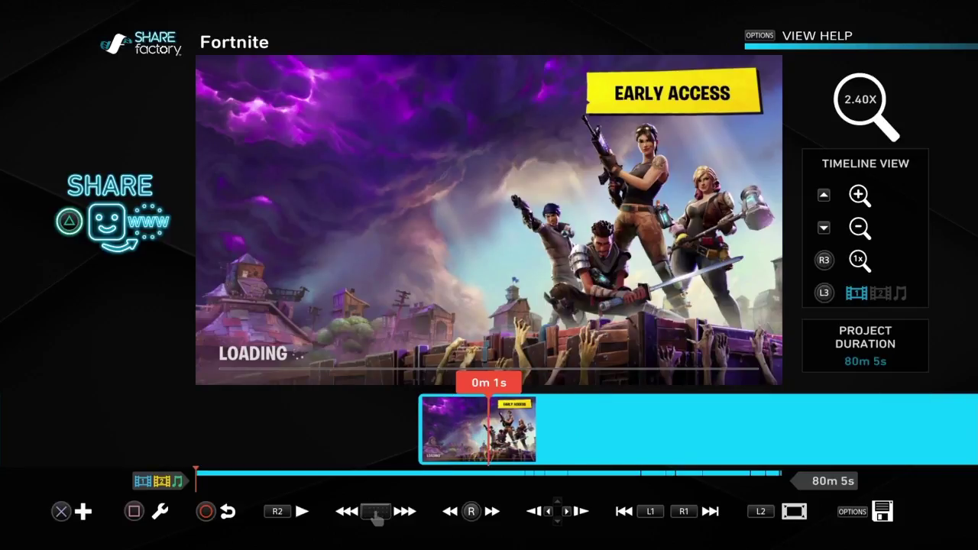
pyautogui.press('Up')
pyautogui.press('Up')
pyautogui.press('Up')
pyautogui.press('Up')
pyautogui.press('Up')
pyautogui.press('Up')
pyautogui.press('Up')
pyautogui.press('Up')
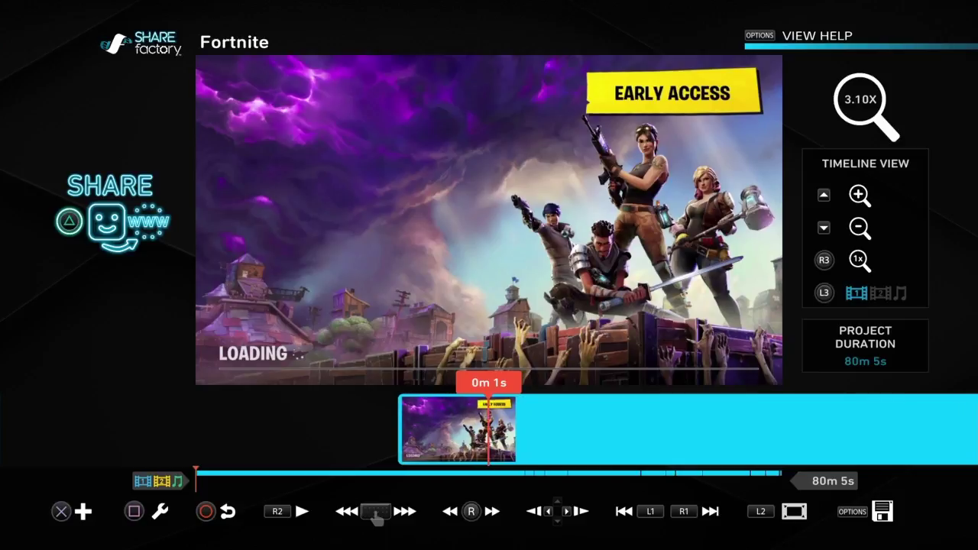
# Reduce the timeline magnification to 2.50x and reset it to 1.00x
pyautogui.press('Down')
pyautogui.press('Down')
pyautogui.press('Down')
pyautogui.press('Down')
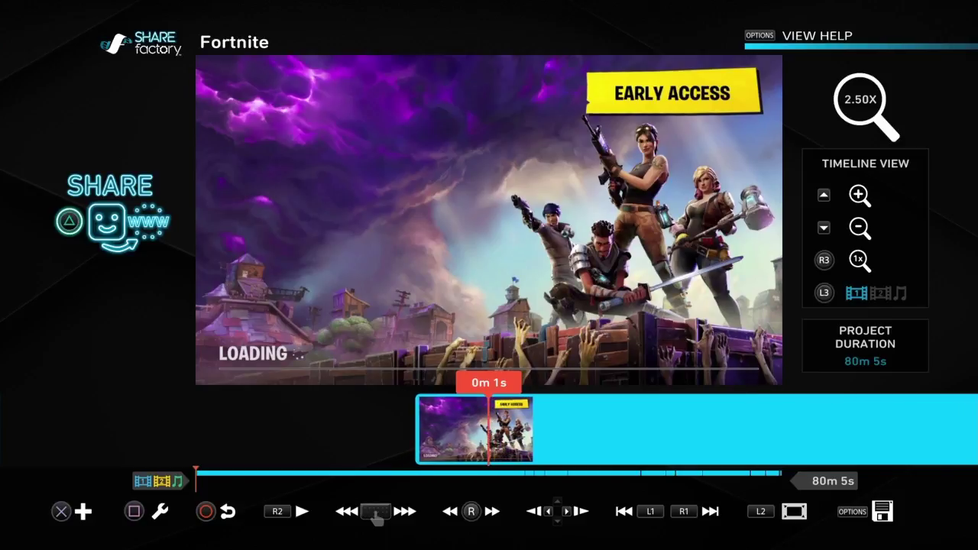
pyautogui.press('R3')
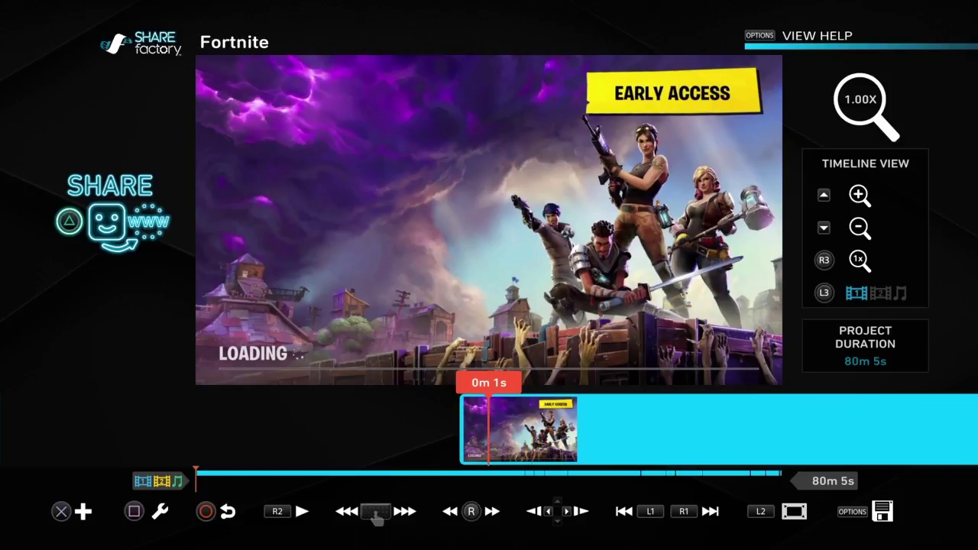
# Scrub the playhead forward to 0m 23s and back to 0m 17s on the first clip
pyautogui.press('Right')
pyautogui.press('Right')
pyautogui.press('Right')
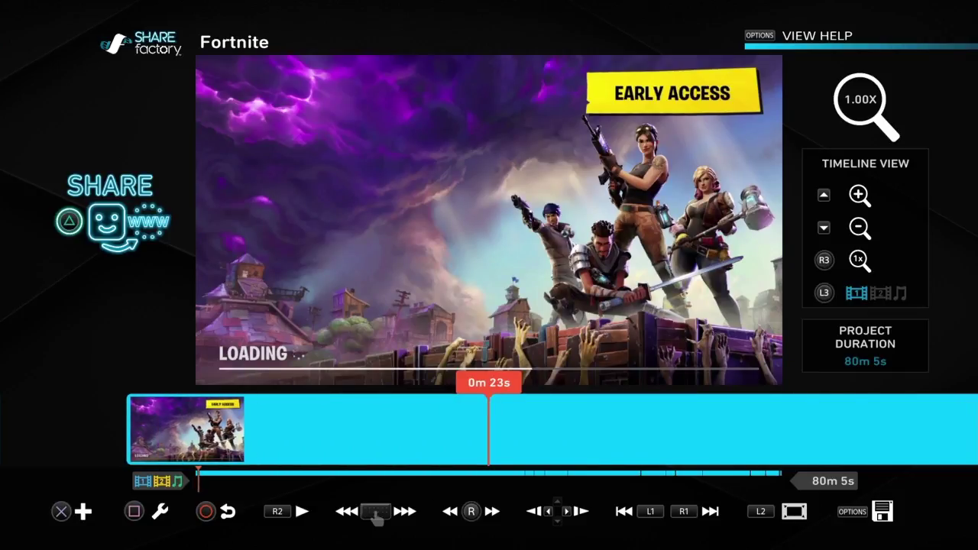
pyautogui.press('Left')
pyautogui.press('Left')
pyautogui.press('Left')
pyautogui.press('Left')
pyautogui.press('Right')
pyautogui.press('Right')
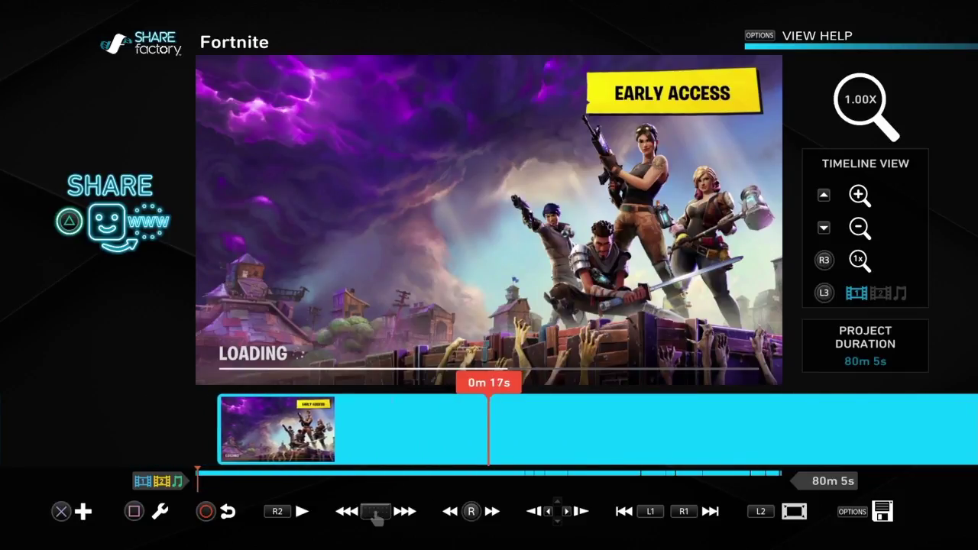
# Magnify the timeline around 0m 17s and restore its view to 1.00x
pyautogui.press('Up')
pyautogui.press('Up')
pyautogui.press('Up')
pyautogui.press('Up')
pyautogui.press('Up')
pyautogui.press('R3')
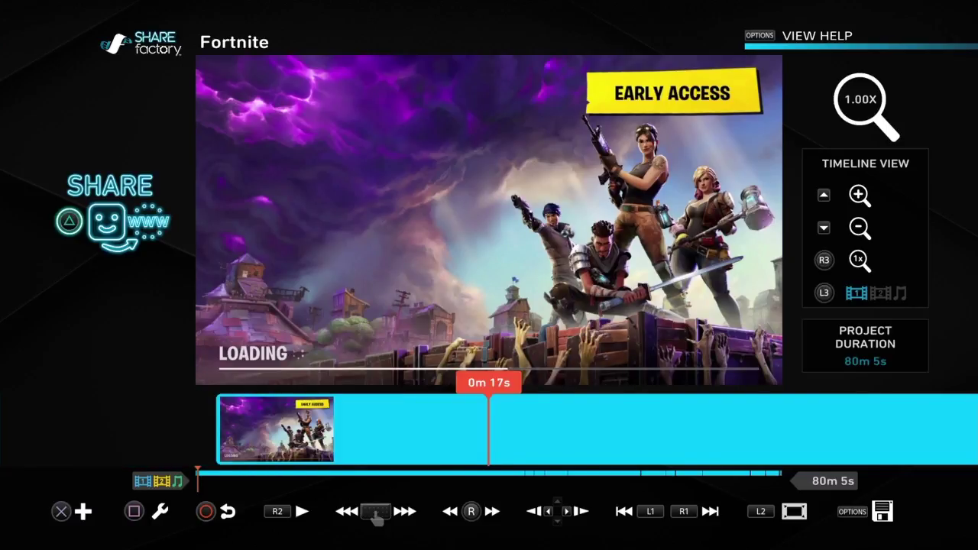
pyautogui.press('Up')
pyautogui.press('Up')
pyautogui.press('Up')
pyautogui.press('R3')
# Move back to the start of the first clip and add the Quake camera effect as an overlay
pyautogui.press('Right')
pyautogui.press('Up')
pyautogui.press('Up')
pyautogui.press('Up')
pyautogui.press('Up')
pyautogui.press('Up')
pyautogui.press('Up')
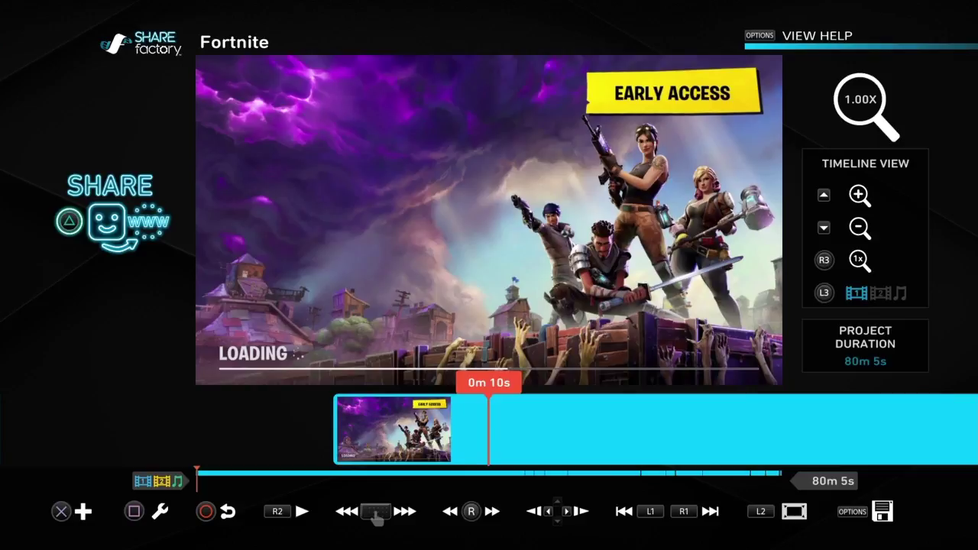
pyautogui.press('Return')
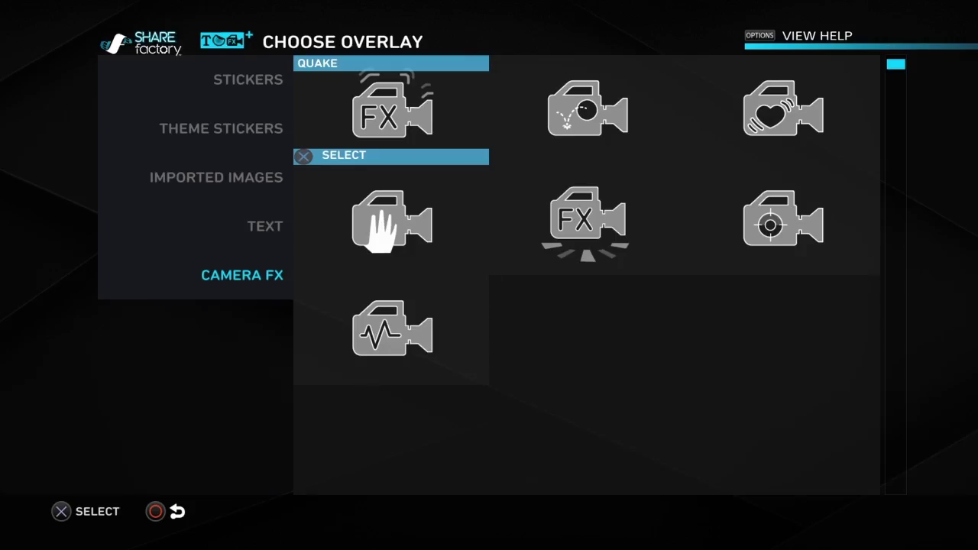
pyautogui.press('Down')
pyautogui.press('Up')
pyautogui.press('Return')
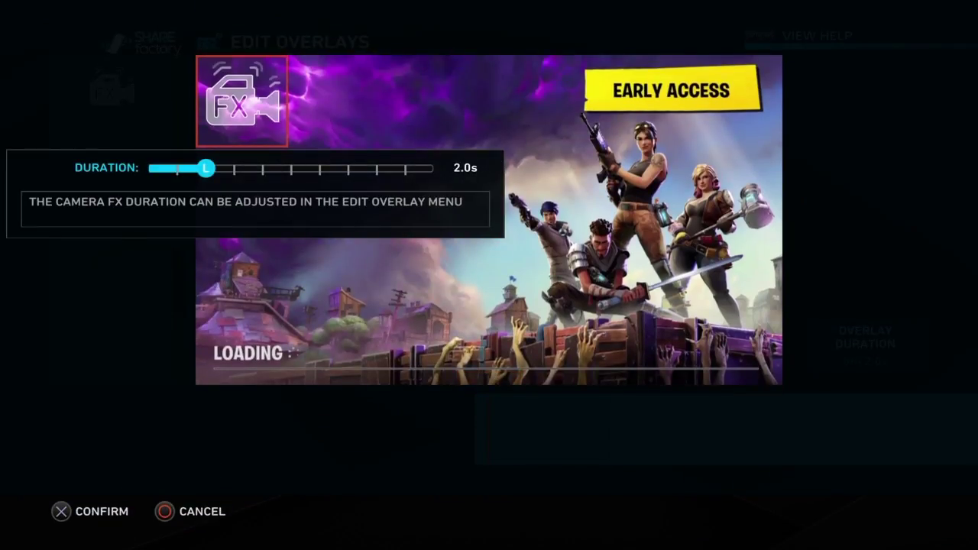
# Set the Quake camera effect's duration to 5.4 s
pyautogui.press('Right')
pyautogui.press('Left')
pyautogui.press('Left')
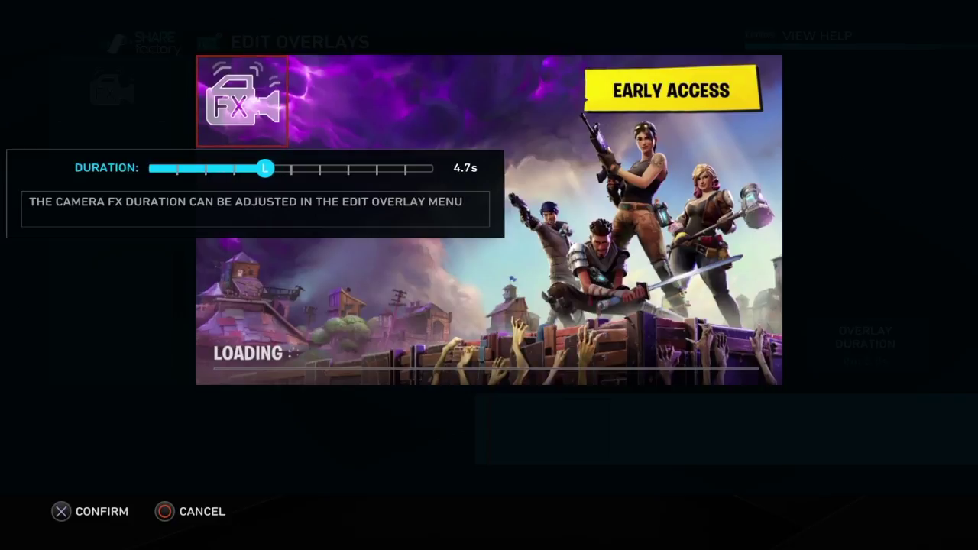
pyautogui.press('Right')
pyautogui.press('Right')
pyautogui.press('Right')
pyautogui.press('Right')
pyautogui.press('Right')
pyautogui.press('Right')
pyautogui.press('Right')
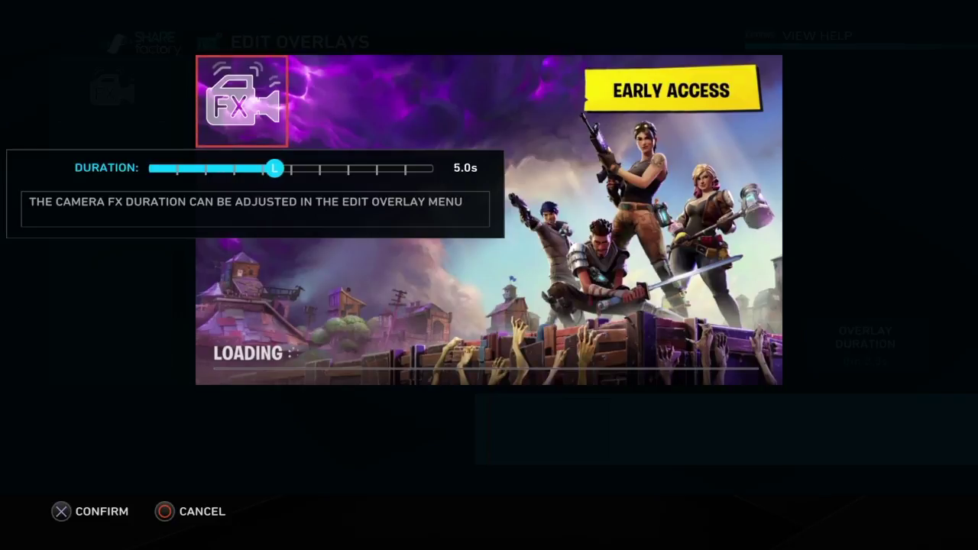
pyautogui.press('Return')
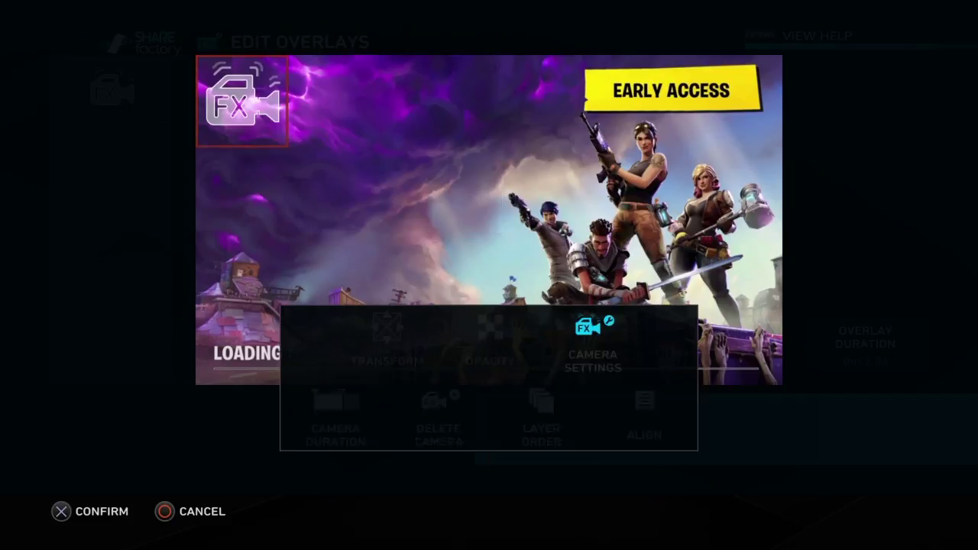
pyautogui.press('Escape')
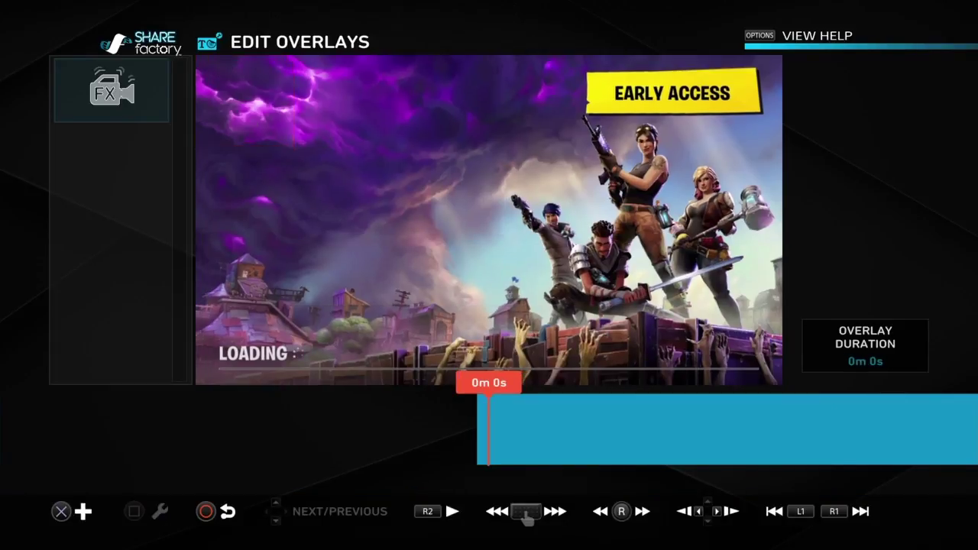
# Preview the Quake effect on the clip, look over its camera overlay options, and leave the overlay editor
pyautogui.press('space')
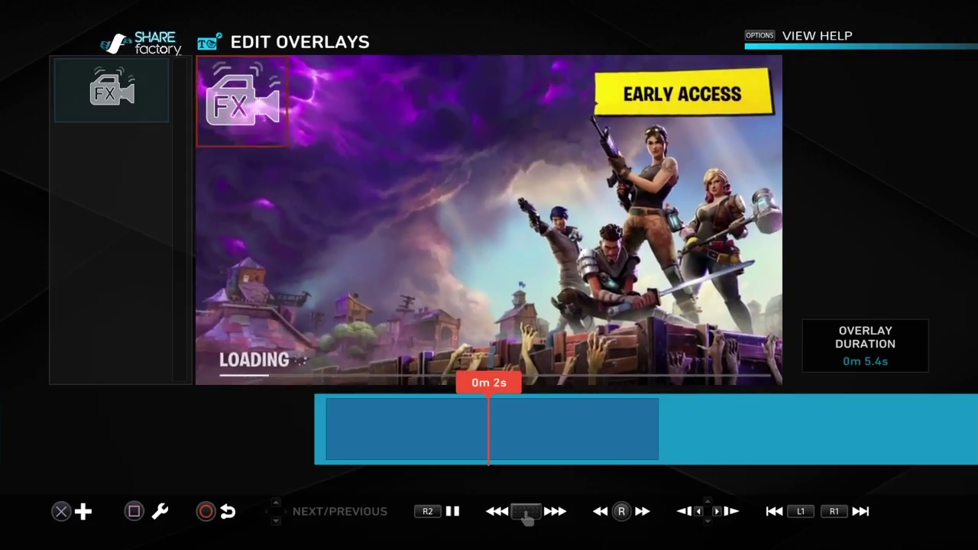
pyautogui.press('space')
pyautogui.press('Return')
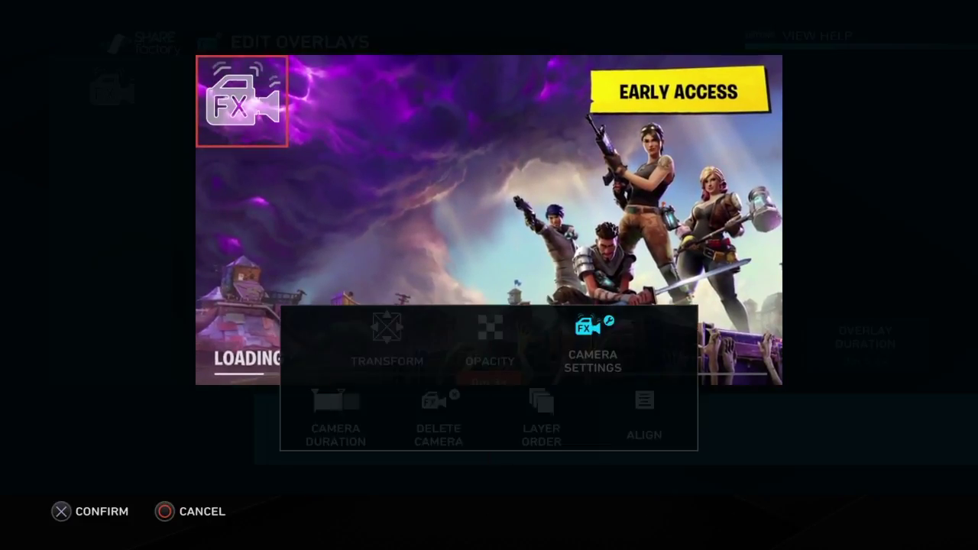
pyautogui.press('Down')
pyautogui.press('Up')
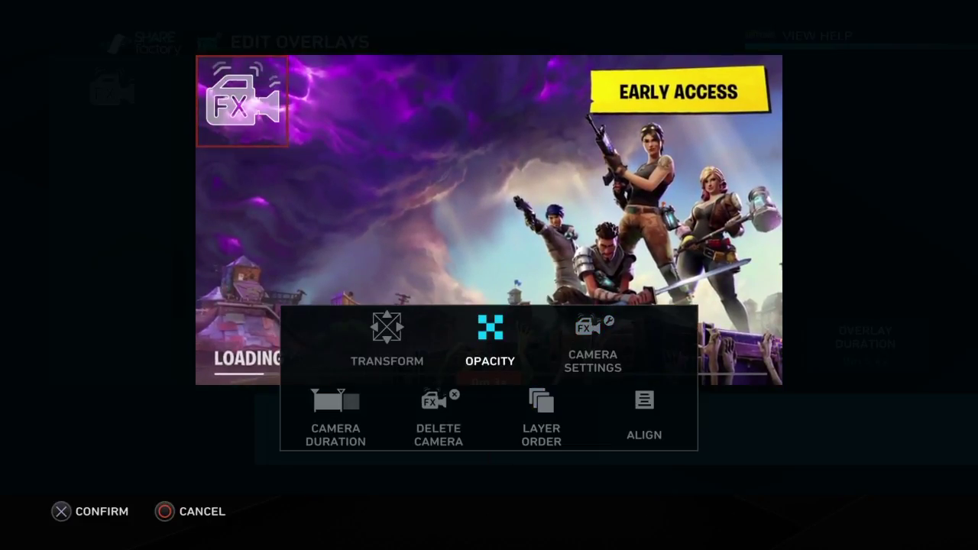
pyautogui.press('Escape')
pyautogui.press('Return')
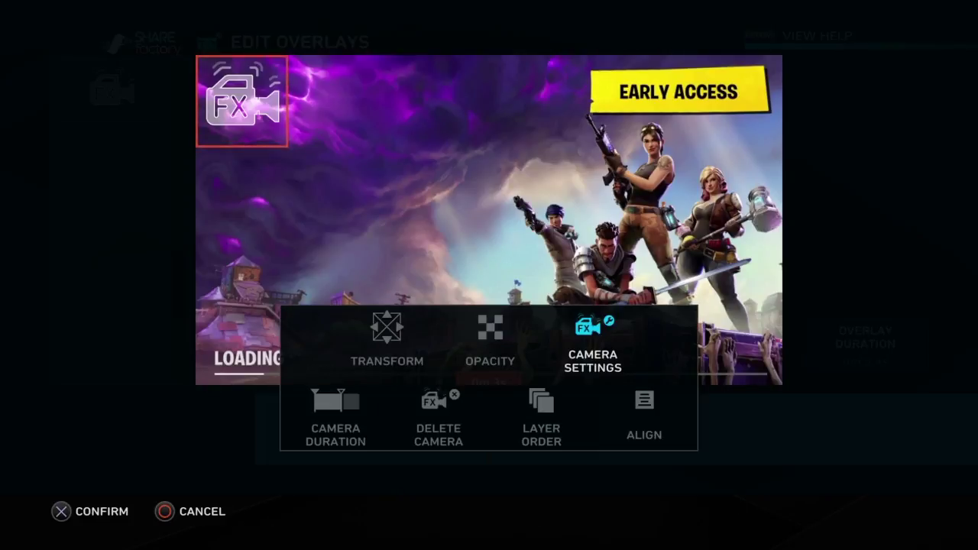
pyautogui.press('Right')
pyautogui.press('Left')
pyautogui.press('Escape')
pyautogui.press('Escape')
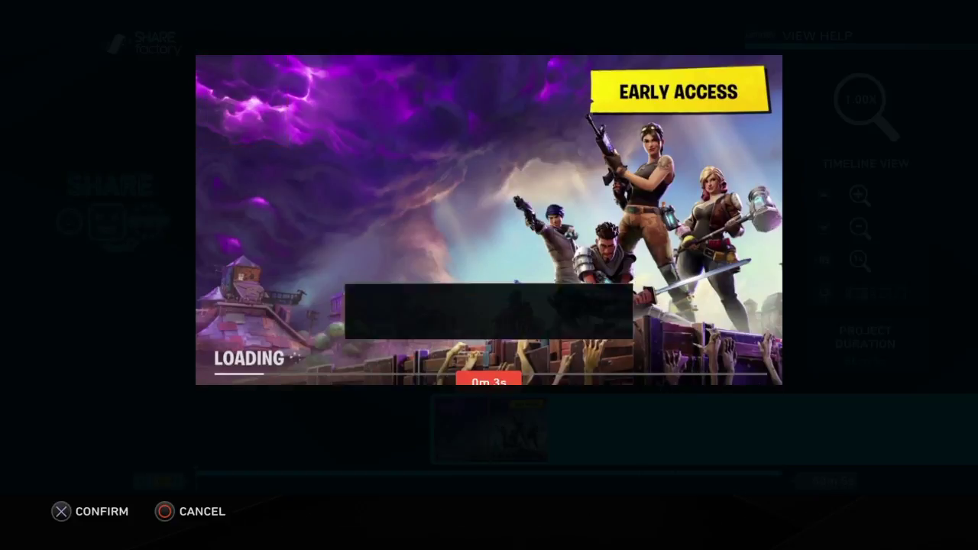
# Try to set the first clip's volume to 0% without applying it to all clips
pyautogui.press('Left')
pyautogui.press('Return')
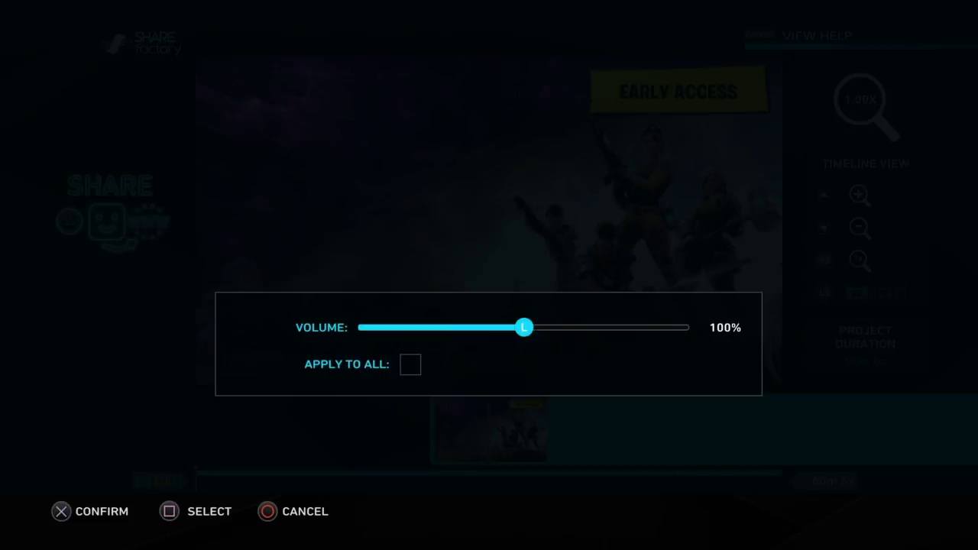
pyautogui.press('Left')
pyautogui.press('Left')
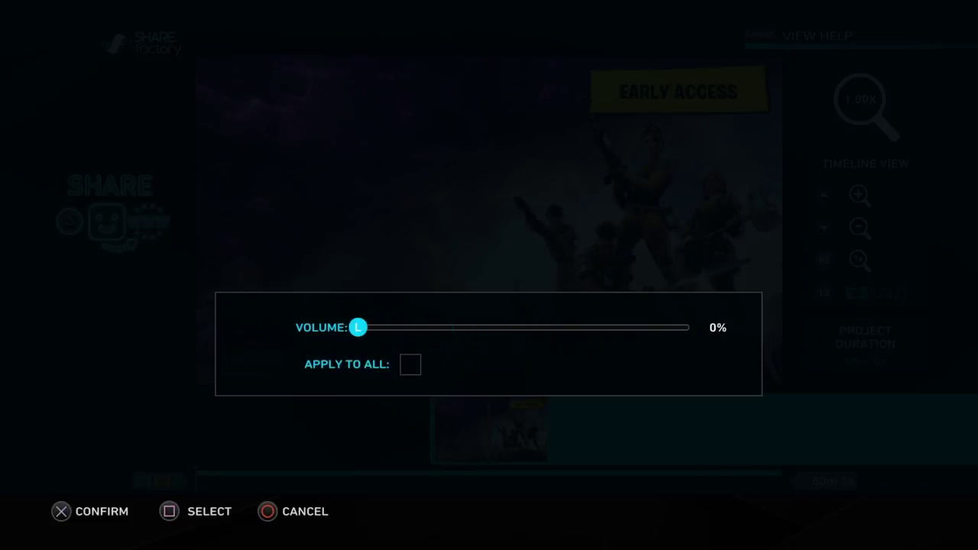
pyautogui.press('Escape')
pyautogui.press('Escape')
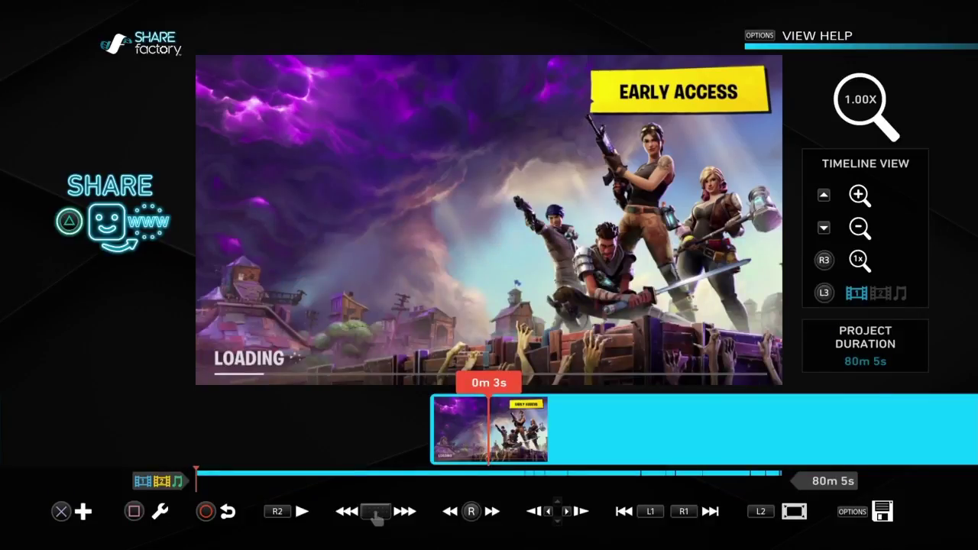
# Play back the opening seconds of the project from 0m 0s to check the Quake effect
pyautogui.press('Home')
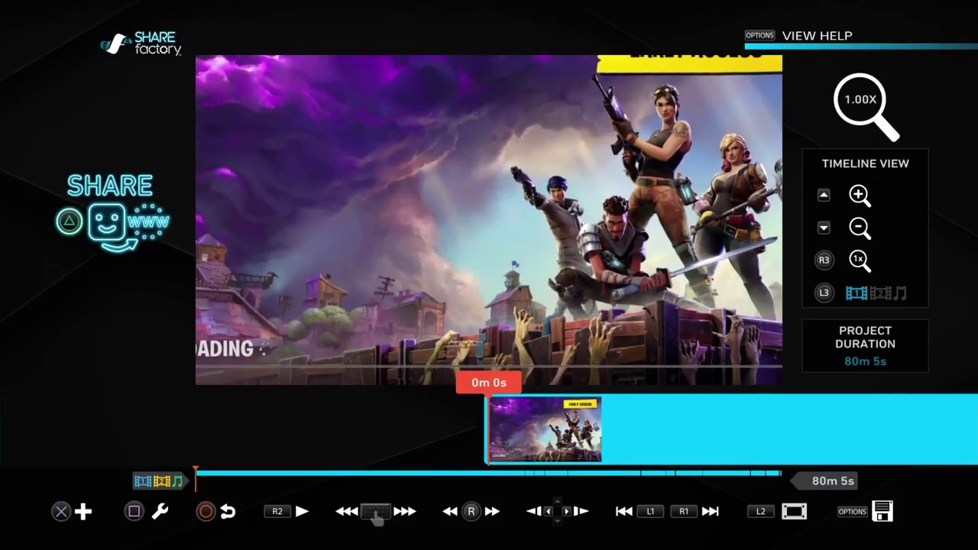
pyautogui.press('space')
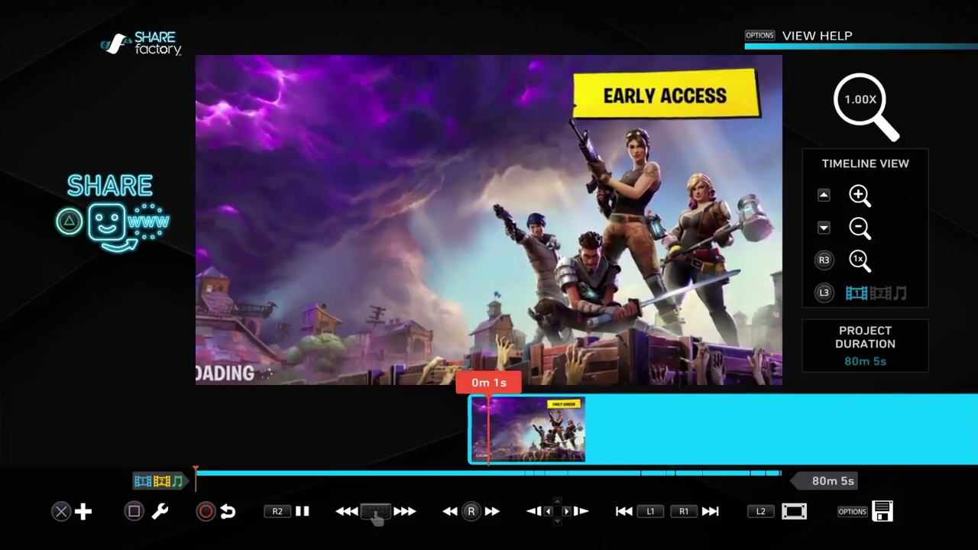
pyautogui.press('space')
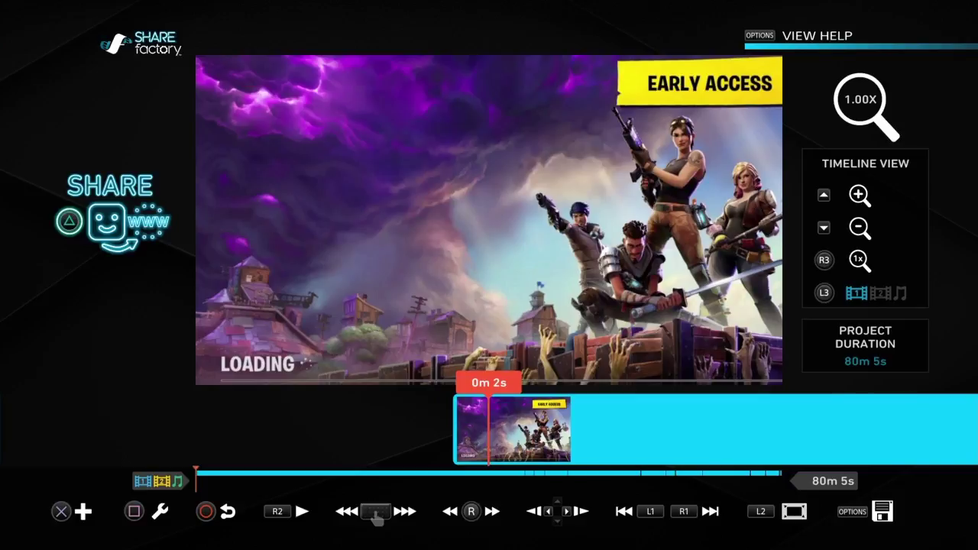
# Return the playhead to the project's start and open the music track for editing
pyautogui.press('Menu')
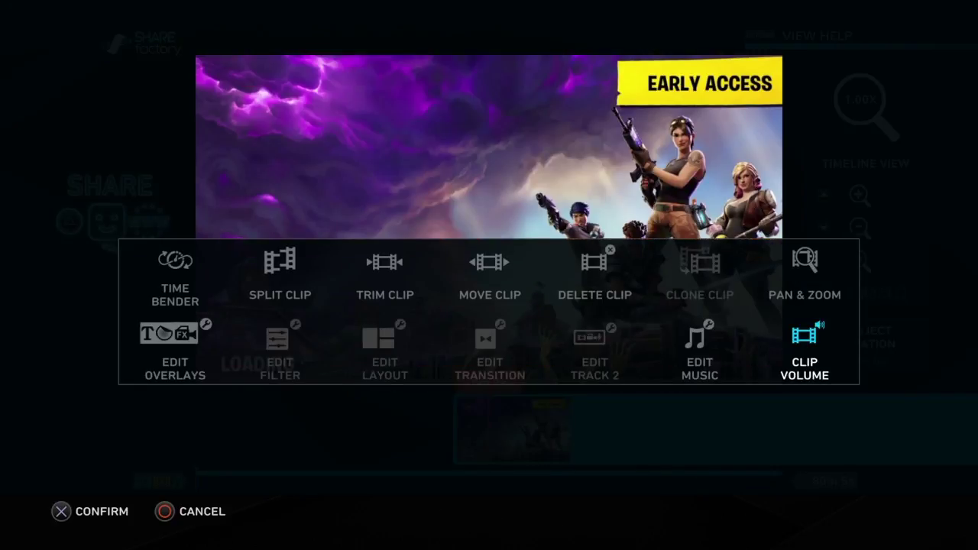
pyautogui.press('Escape')
pyautogui.press('Home')
pyautogui.press('Menu')
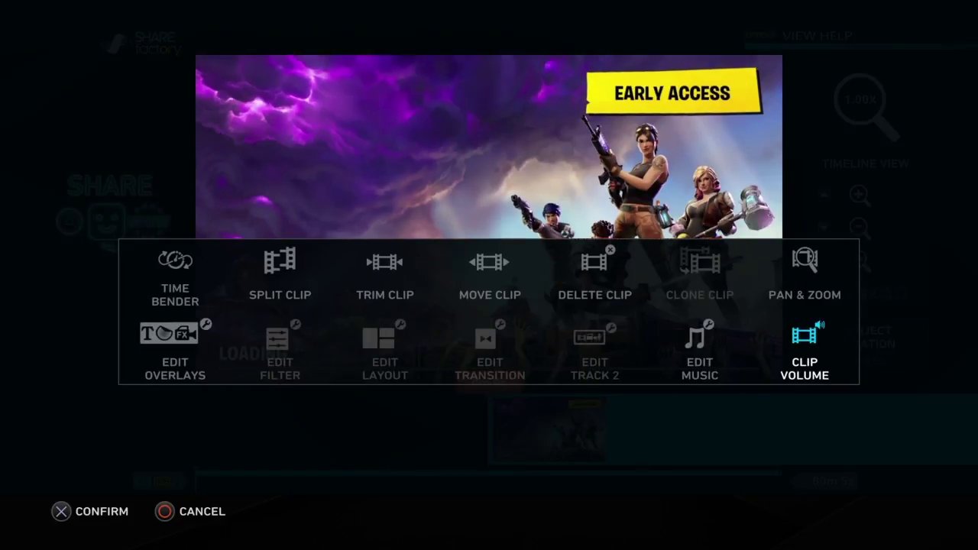
pyautogui.press('Left')
pyautogui.press('Return')
pyautogui.press('Escape')
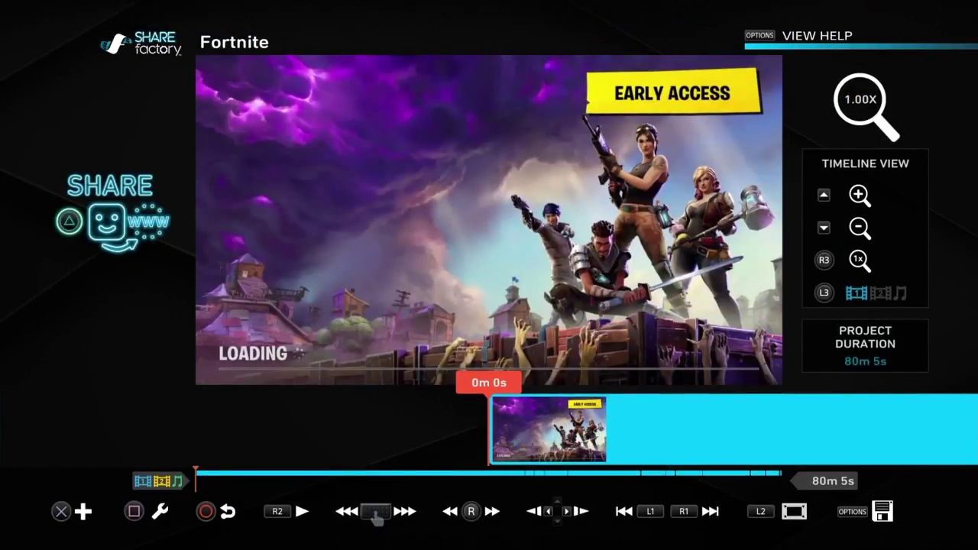
pyautogui.press('Return')
pyautogui.press('Return')
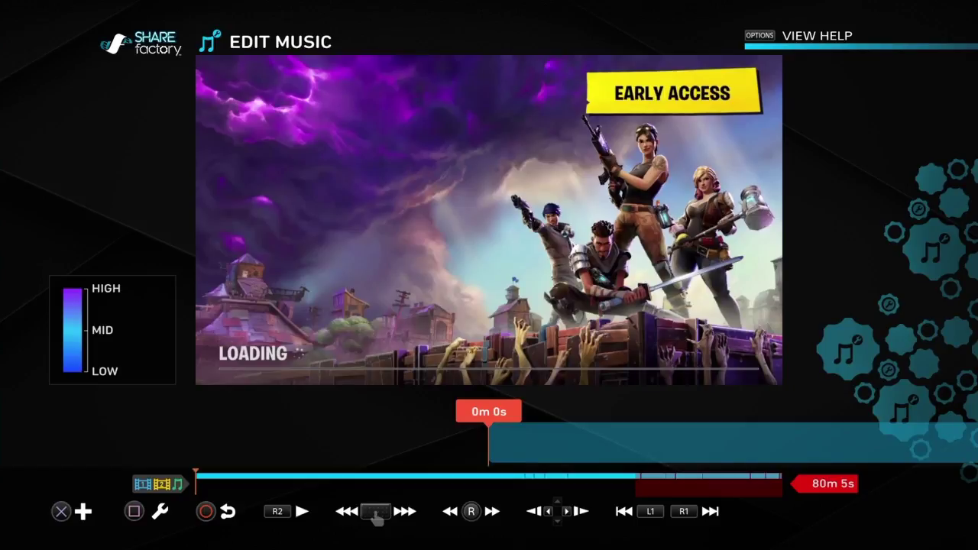
# Add the "Donuts NCS" song from the most recent music at 0m 0s on the music track
pyautogui.press('Right')
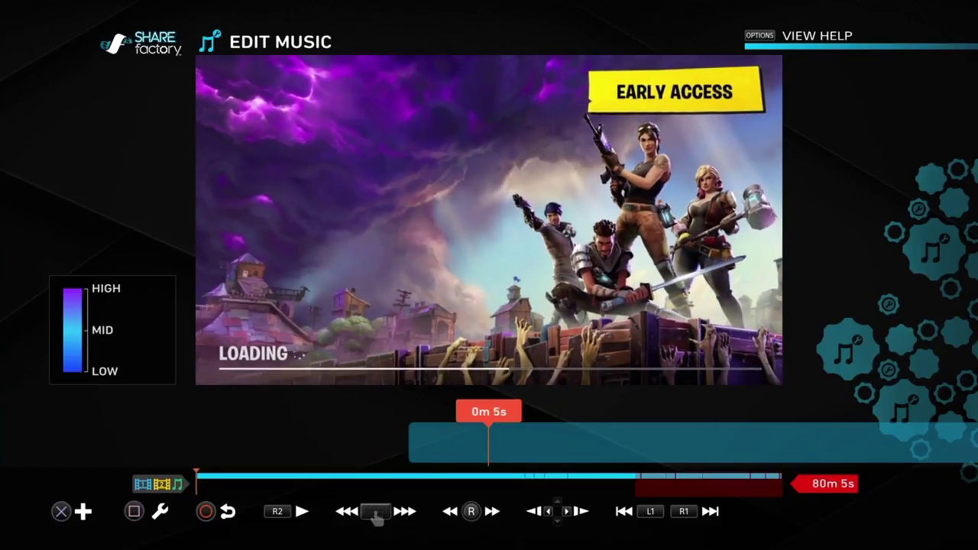
pyautogui.press('Return')
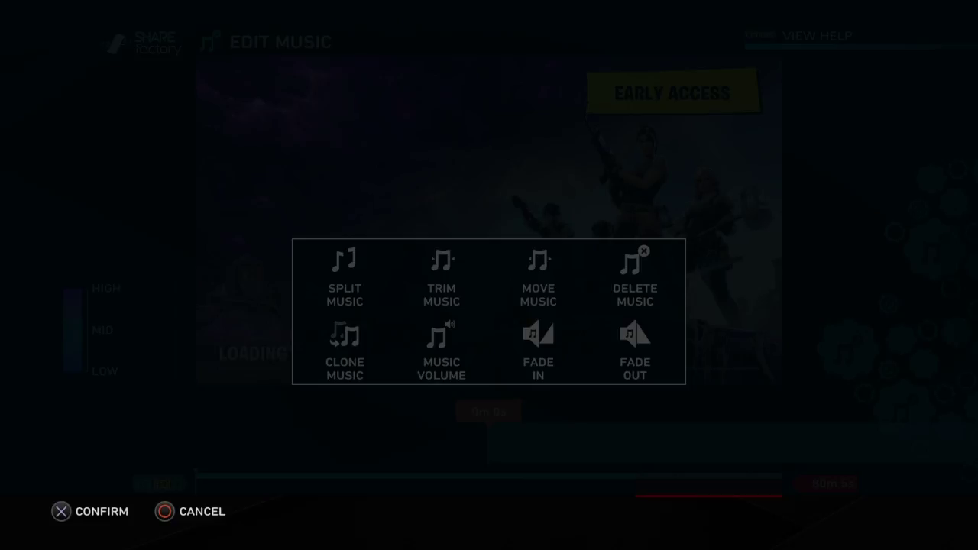
pyautogui.press('Escape')
pyautogui.press('Return')
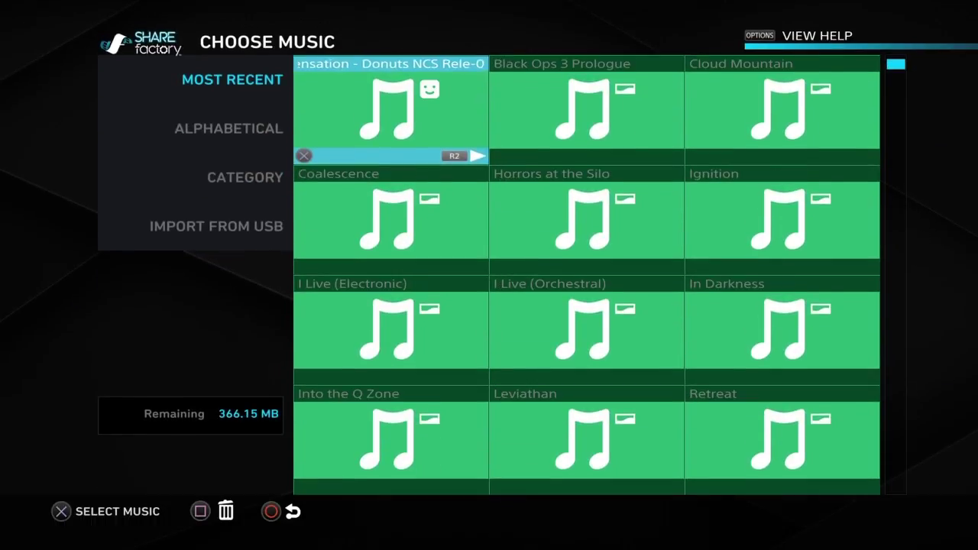
pyautogui.press('Return')
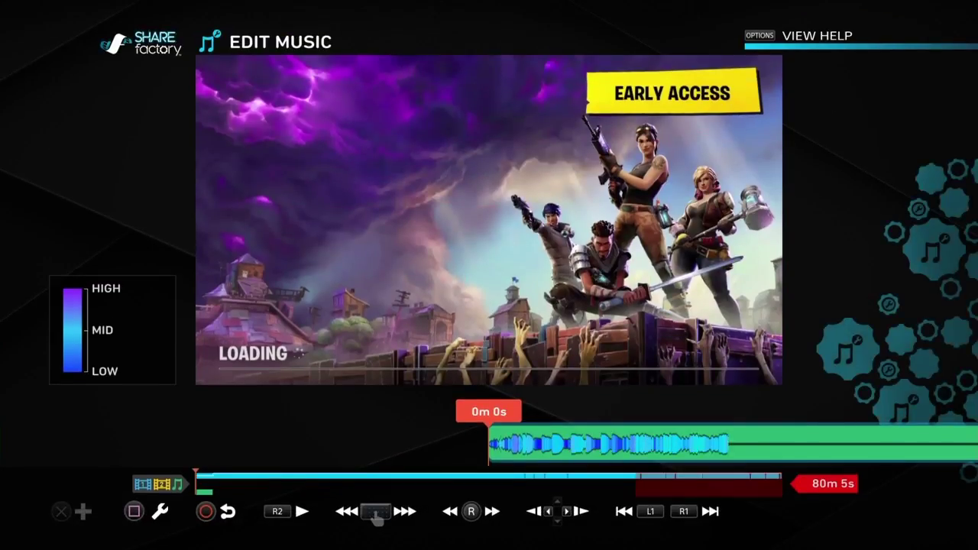
# Scrub through the added song's waveform as far as 1m 55s, return to 0m 0s, and bring up the music editing options
pyautogui.press('Right')
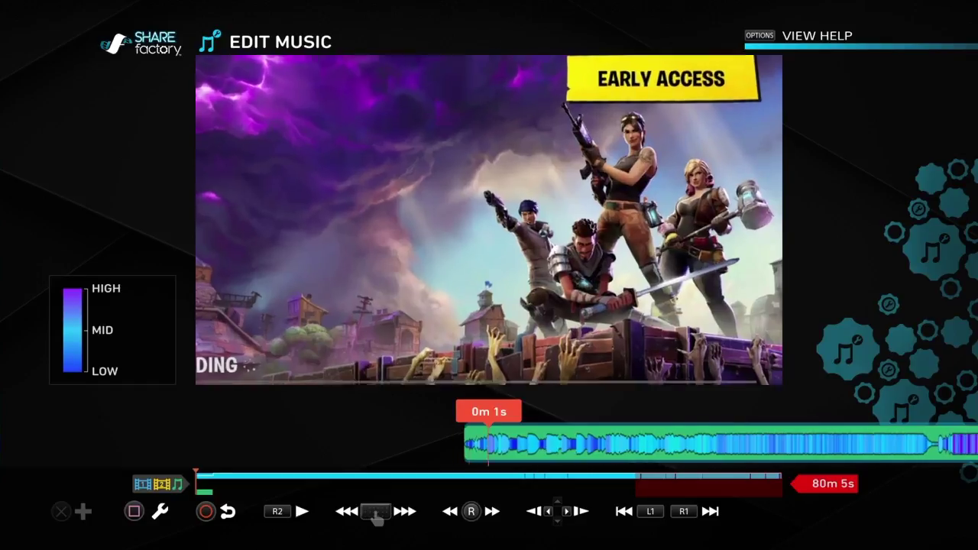
pyautogui.press('Right')
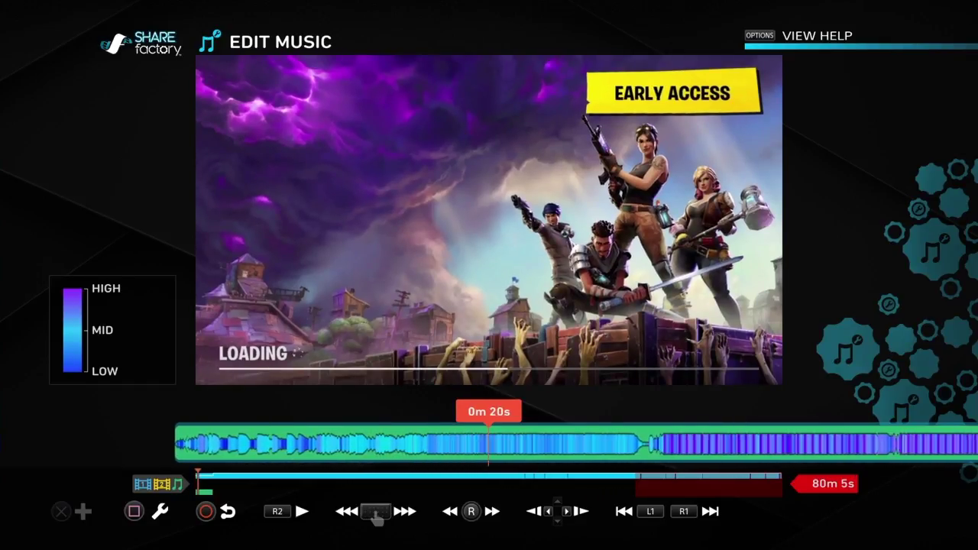
pyautogui.press('Right')
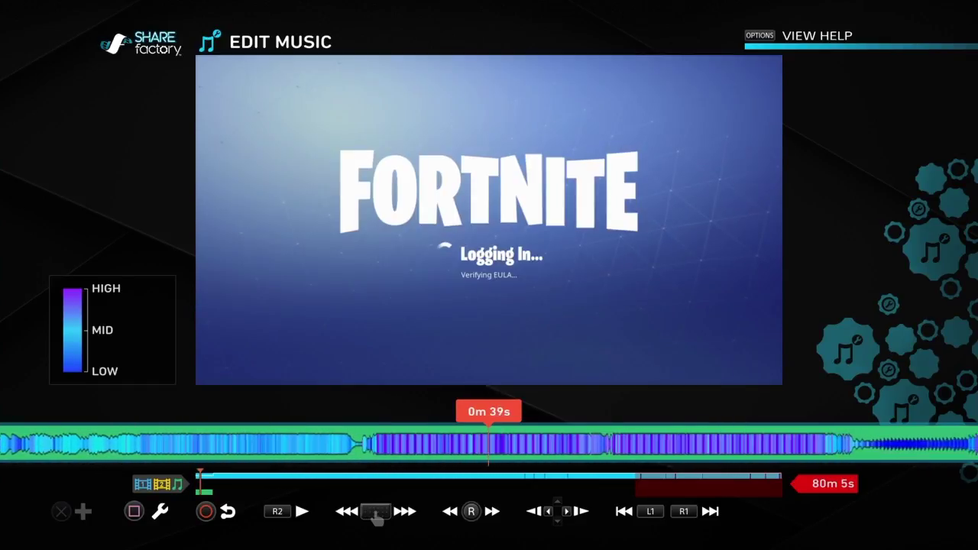
pyautogui.press('Right')
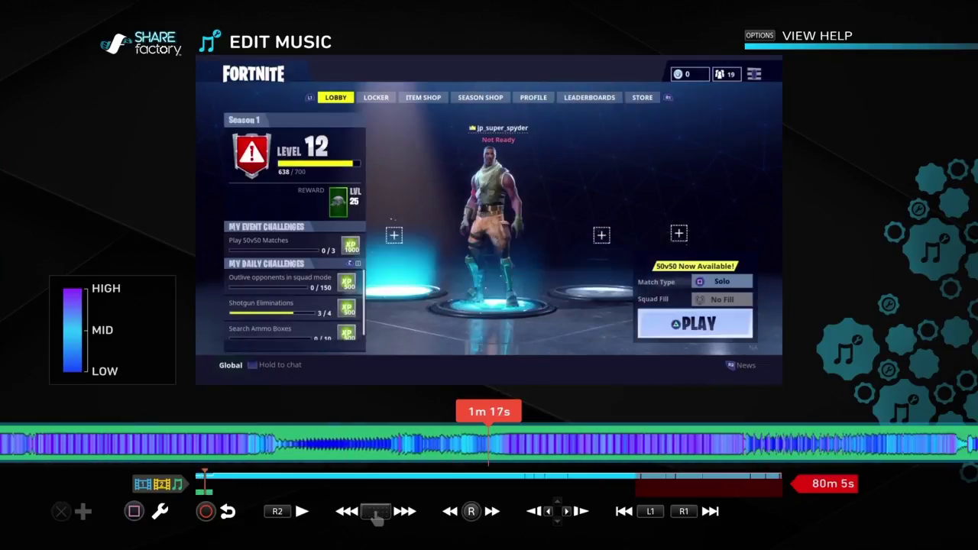
pyautogui.press('Left')
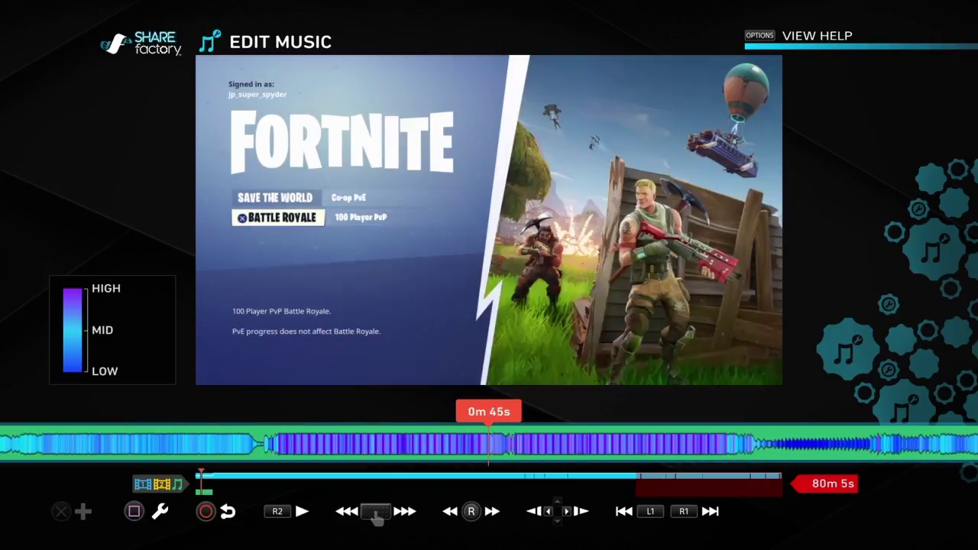
pyautogui.press('Left')
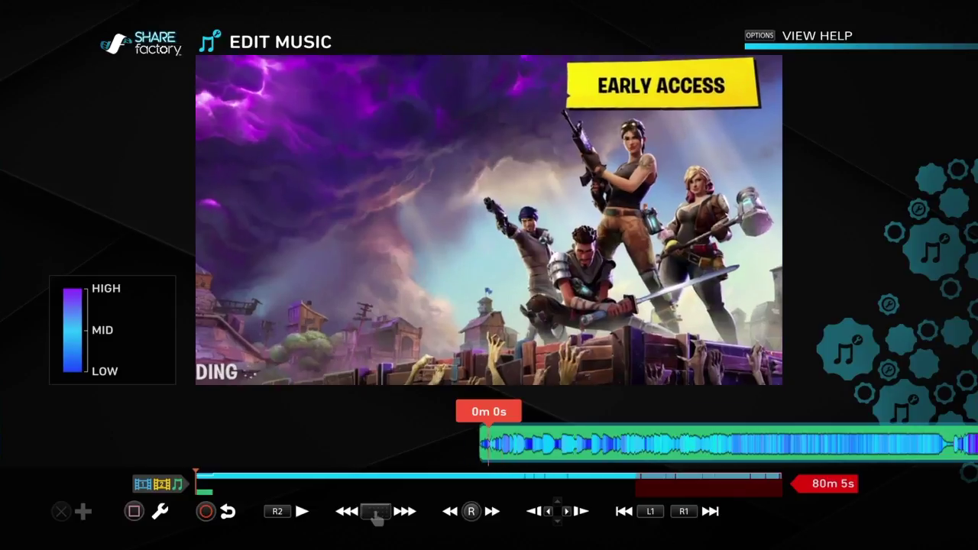
pyautogui.press('Right')
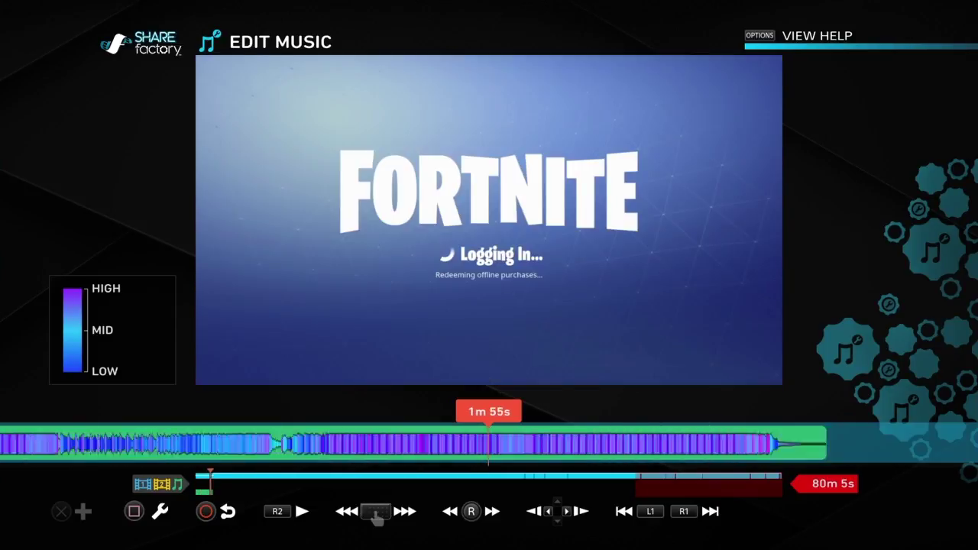
pyautogui.press('Left')
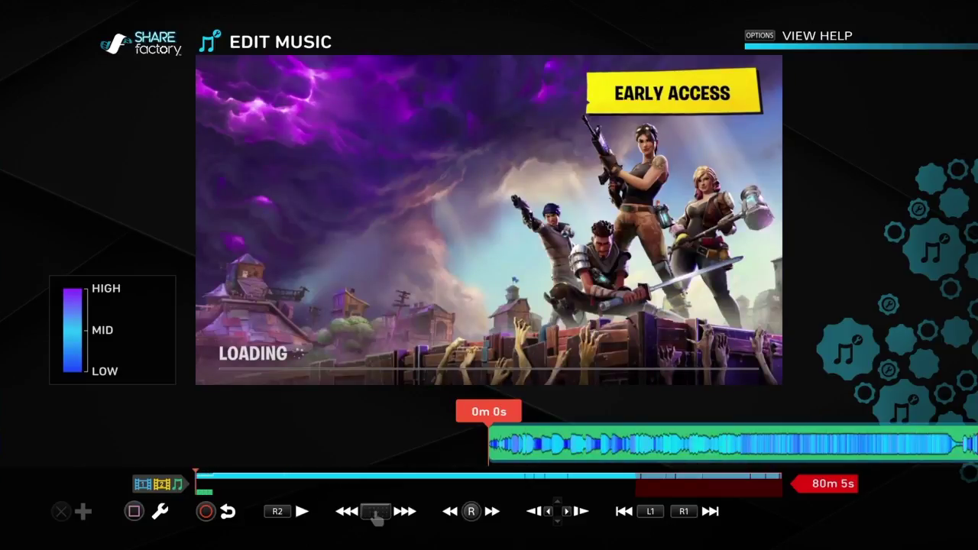
pyautogui.press('Return')
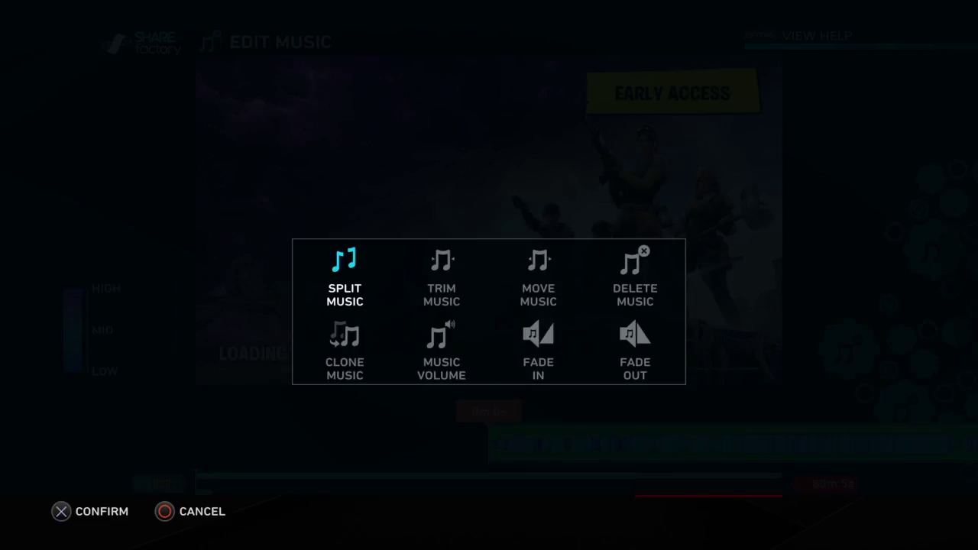
# Set the added song's music volume to 20%
pyautogui.press('Down')
pyautogui.press('Right')
pyautogui.press('Right')
pyautogui.press('Right')
pyautogui.press('Up')
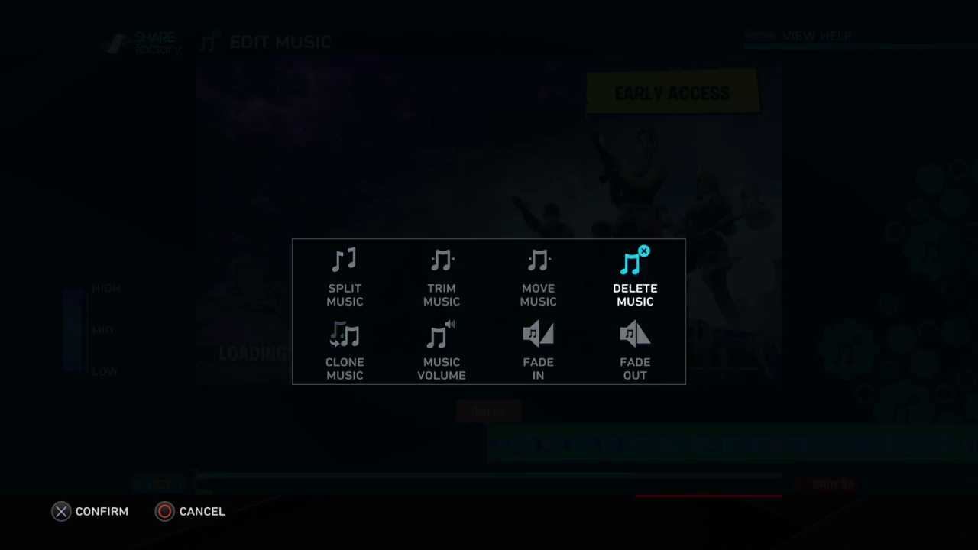
pyautogui.press('Left')
pyautogui.press('Left')
pyautogui.press('Down')
pyautogui.press('Return')
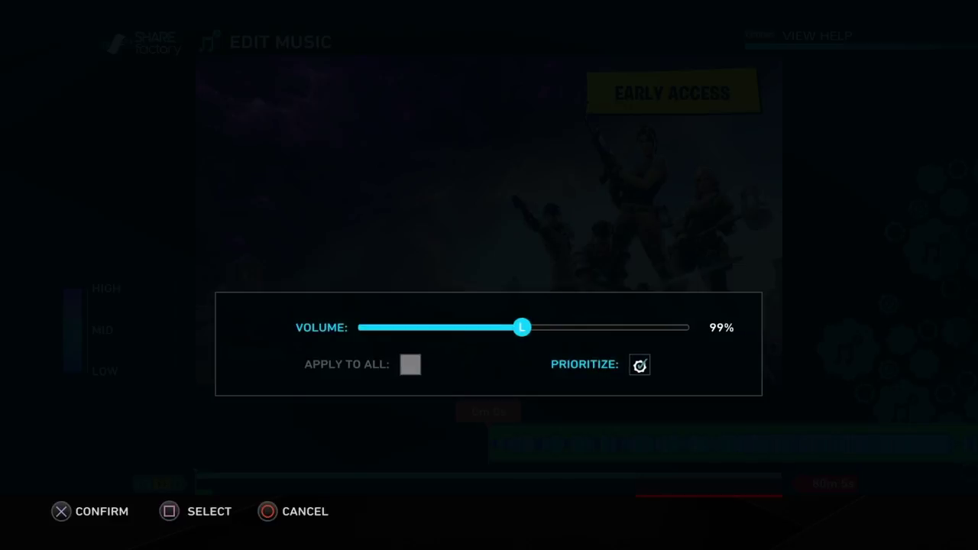
pyautogui.press('Left')
pyautogui.press('Left')
pyautogui.press('Left')
pyautogui.press('Left')
pyautogui.press('Left')
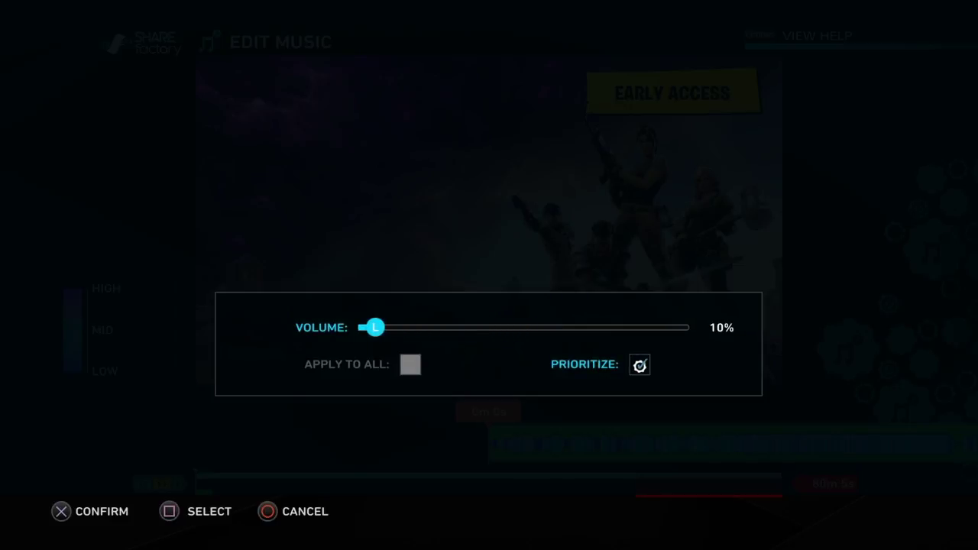
pyautogui.press('Right')
pyautogui.press('Right')
pyautogui.press('Right')
pyautogui.press('Right')
pyautogui.press('Right')
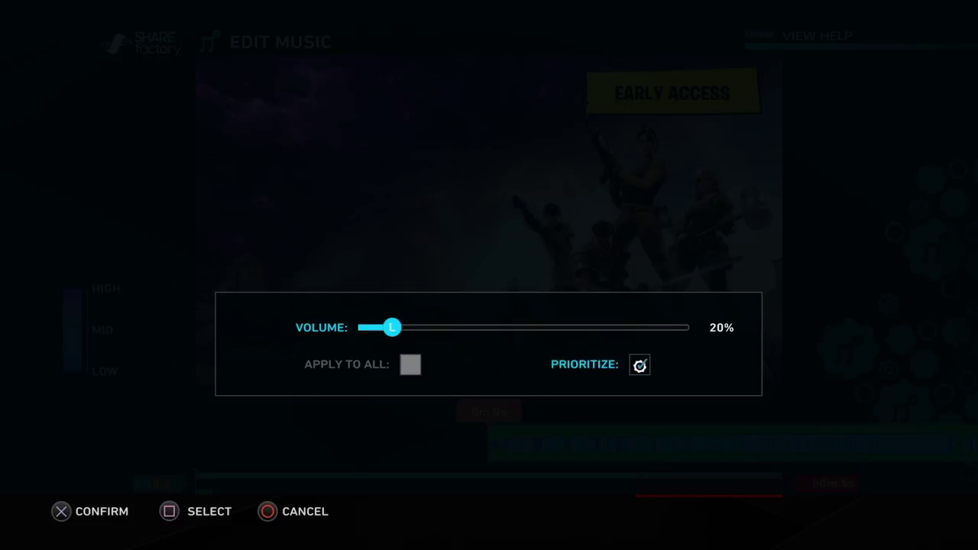
pyautogui.press('Return')
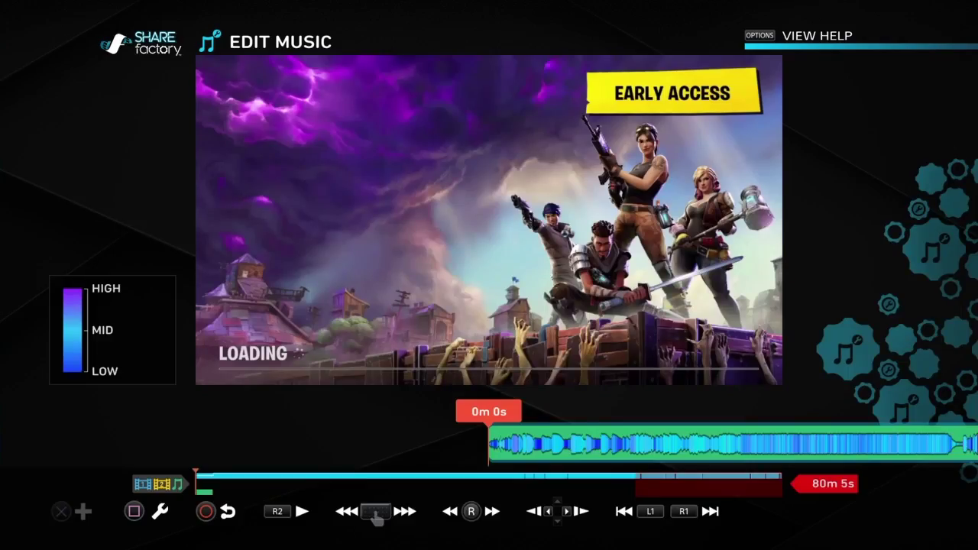
# Play back the project with the music from 0m 0s, skip ahead to 0m 21s, and listen through 0m 35s
pyautogui.press('space')
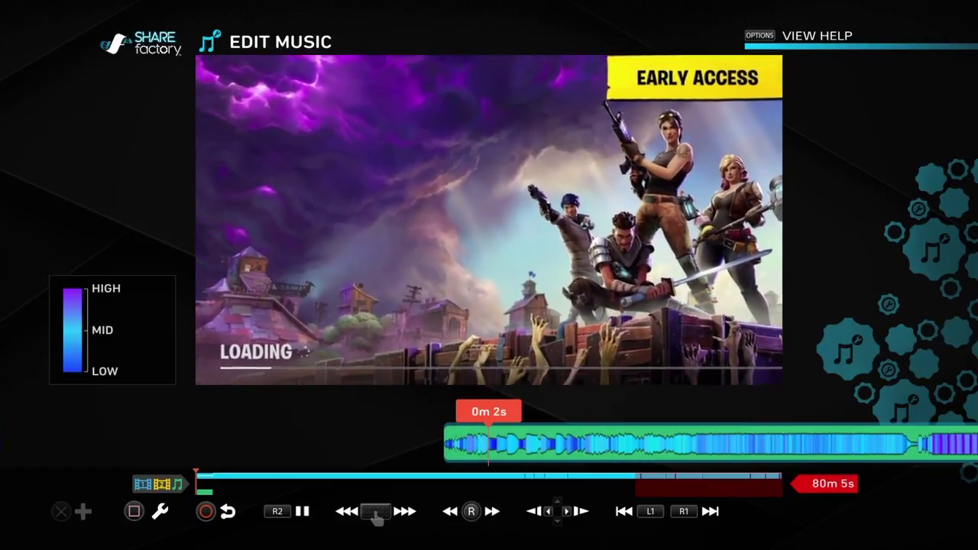
pyautogui.press('Right')
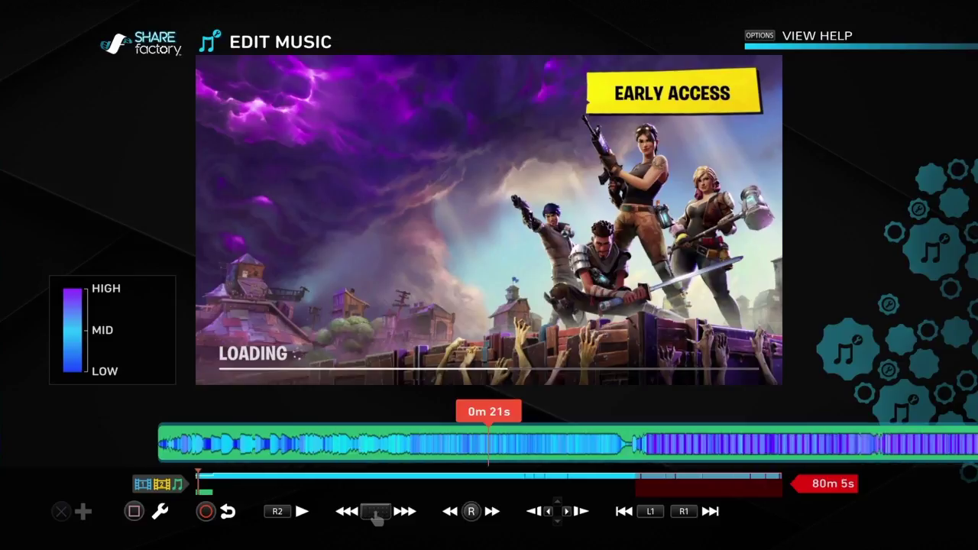
pyautogui.press('space')
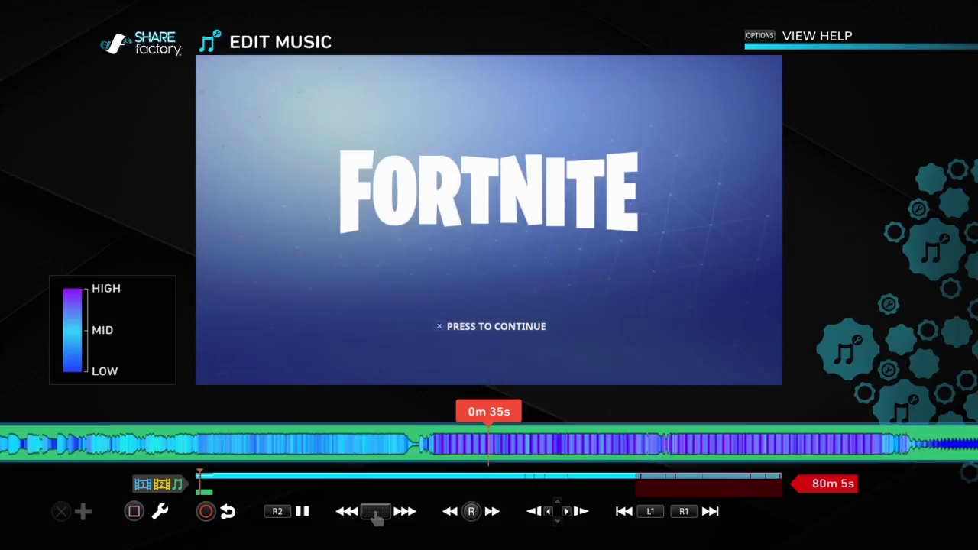
pyautogui.press('space')
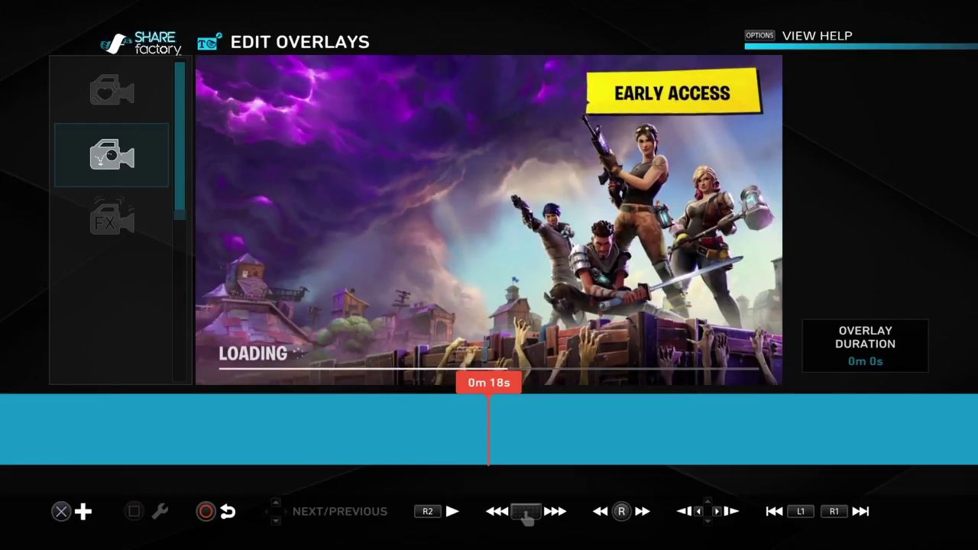
# Review the overlays timeline from 0m 6s up to the 3.5-second camera effect around 0m 21s
pyautogui.press('R2')
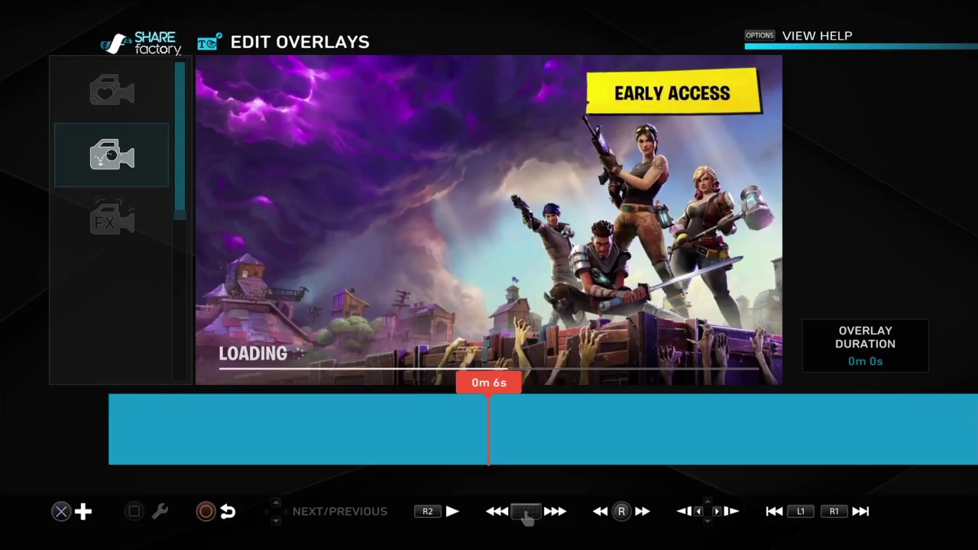
pyautogui.press('R2')
pyautogui.press('space')
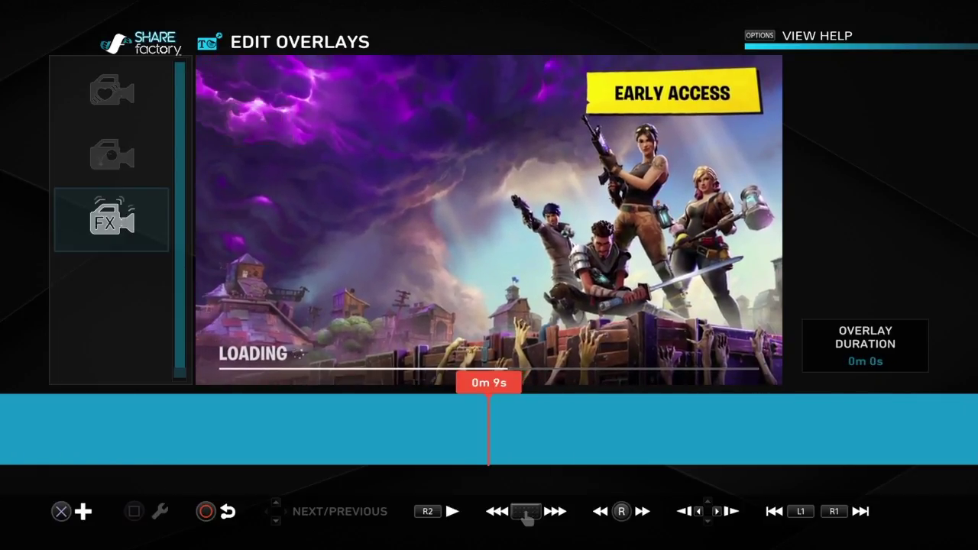
pyautogui.press('Up')
pyautogui.press('Return')
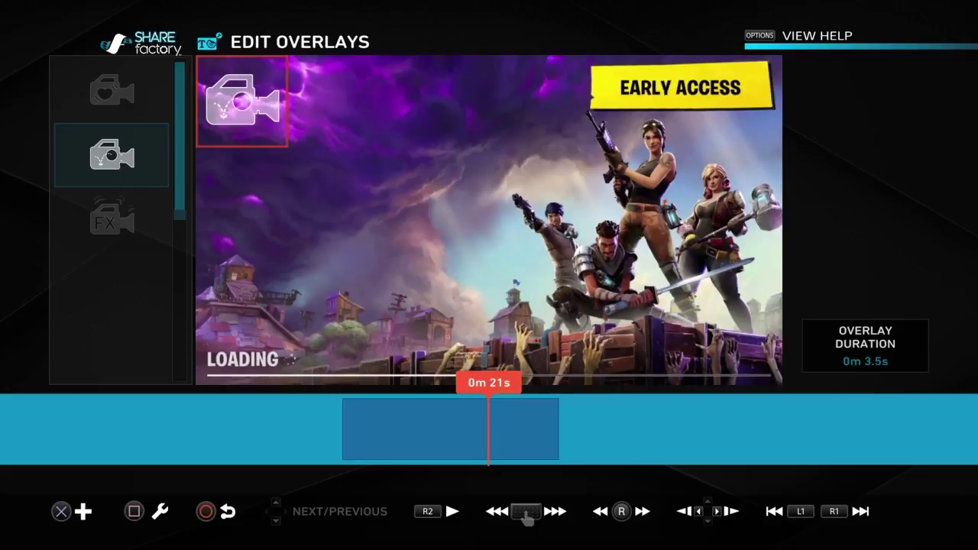
# Replay the 3.5-second camera effect from around 0m 20s, and check the 5.5-second heart camera effect around 0m 29s
pyautogui.press('Left')
pyautogui.press('Delete')
pyautogui.press('space')
pyautogui.press('Return')
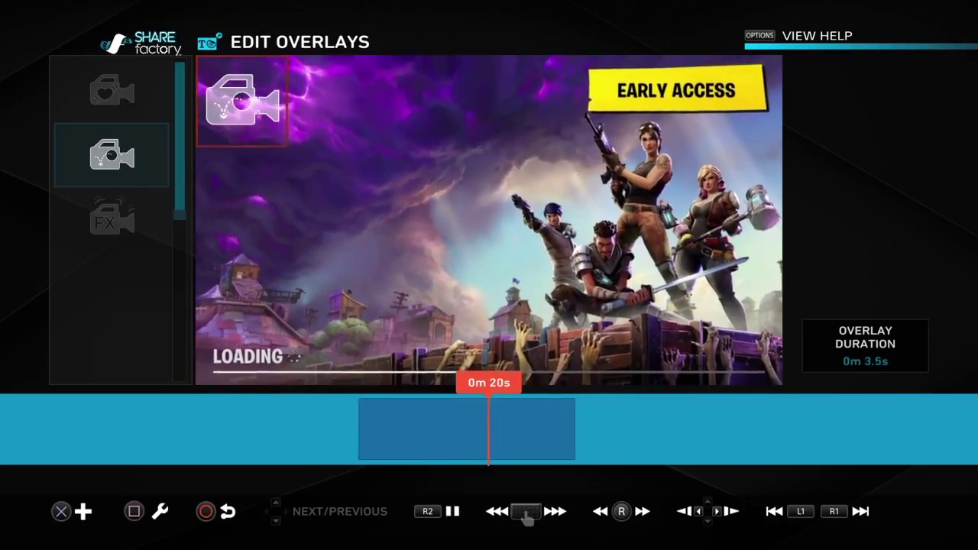
pyautogui.press('space')
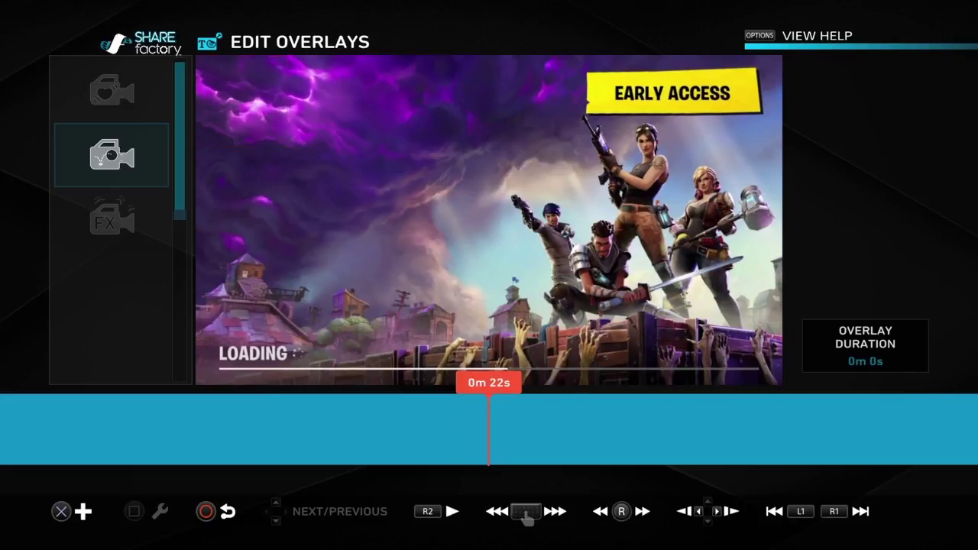
pyautogui.press('space')
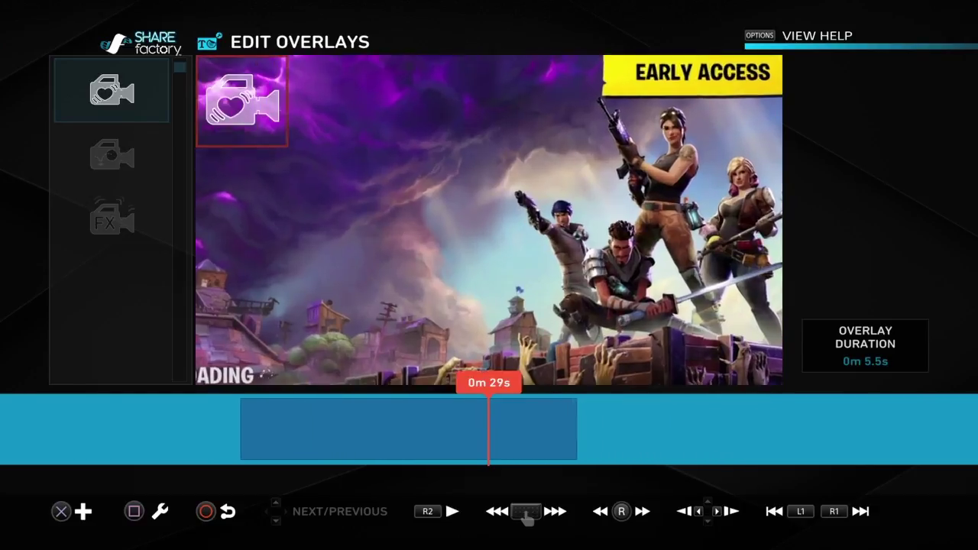
pyautogui.press('space')
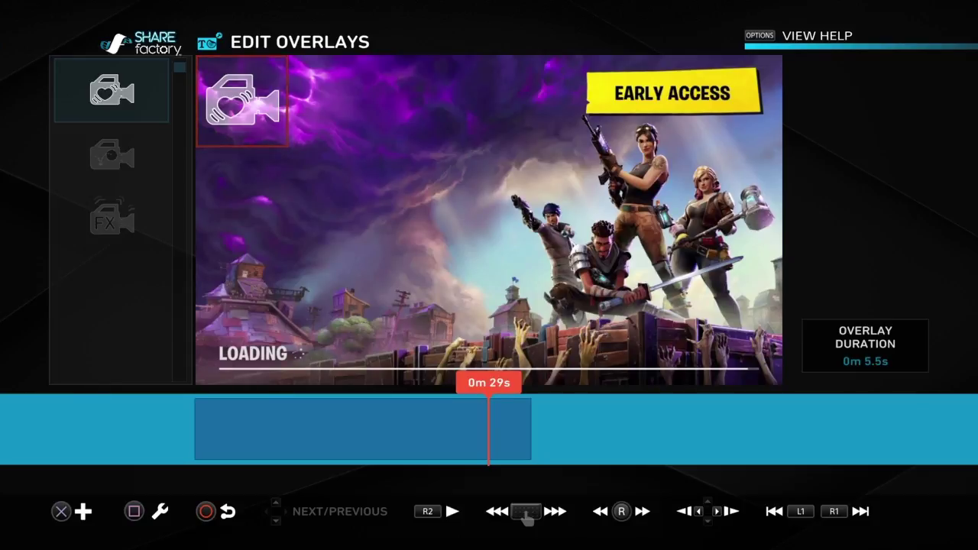
# Add the Drift camera effect at 0m 30s with a duration of 10.0 seconds
pyautogui.press('Right')
pyautogui.press('Return')
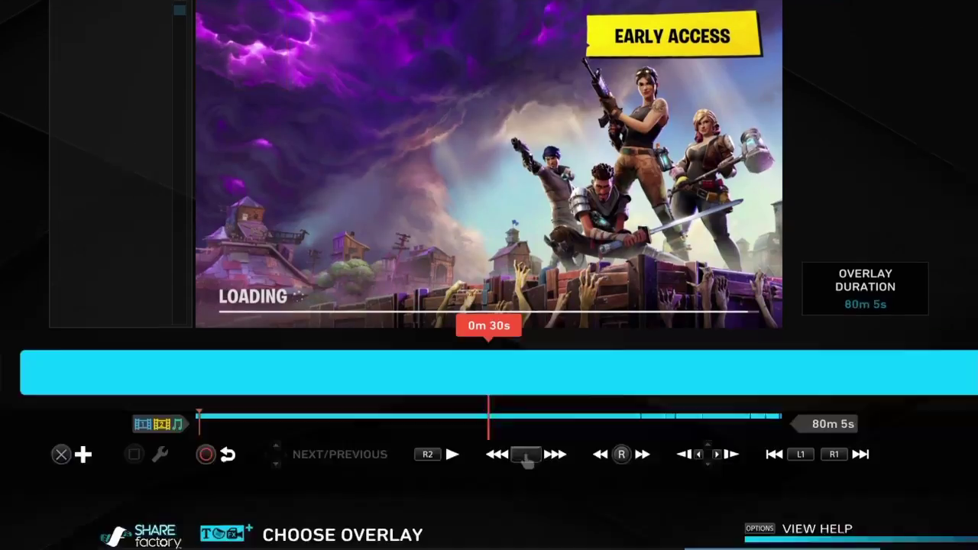
pyautogui.press('Left')
pyautogui.press('Down')
pyautogui.press('Left')
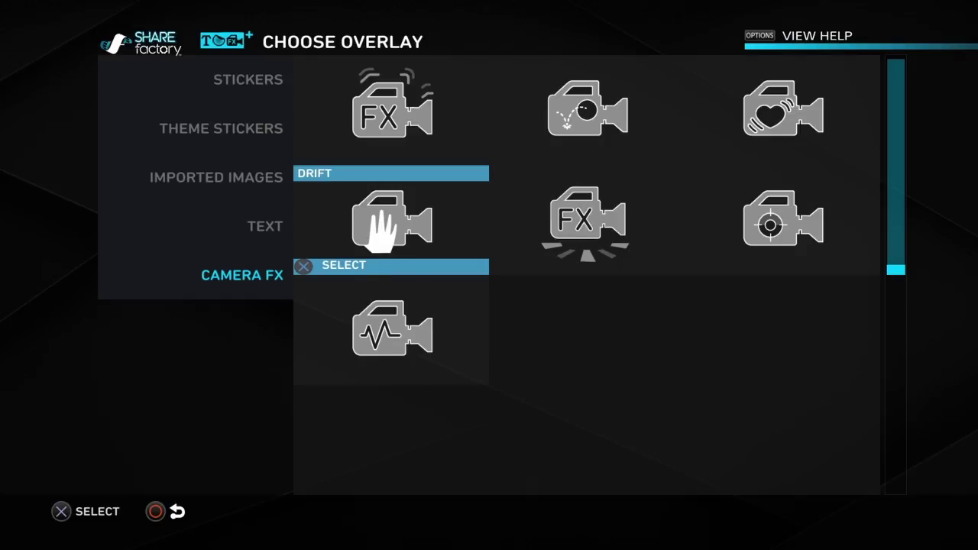
pyautogui.press('Return')
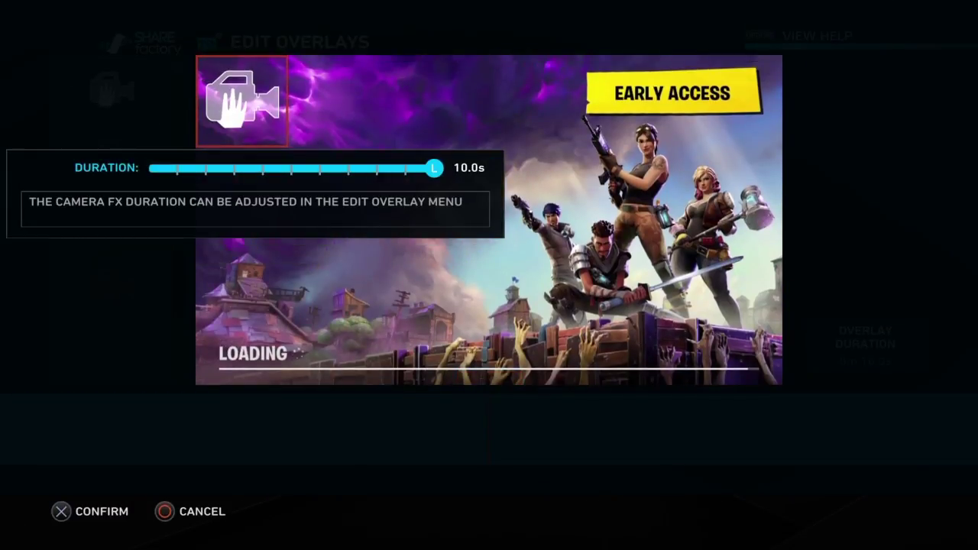
pyautogui.press('Return')
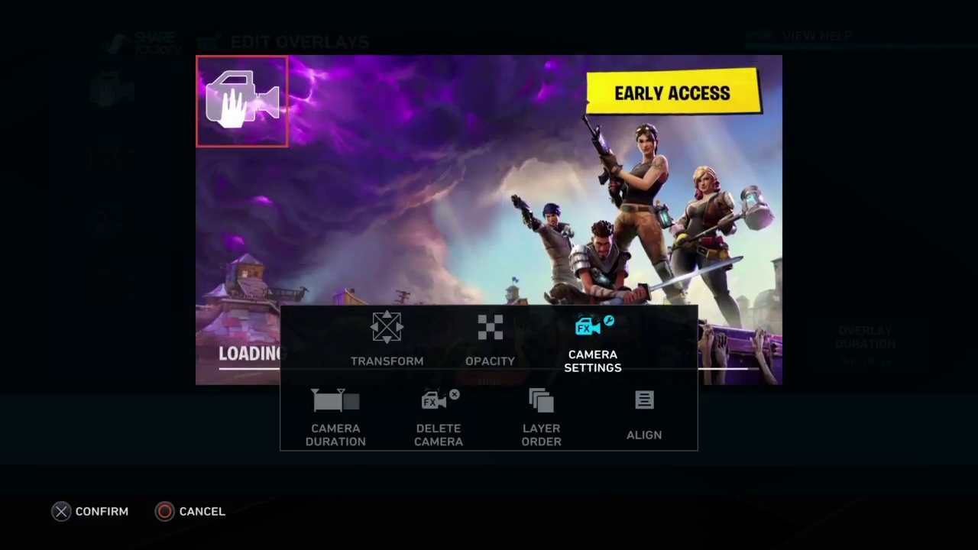
pyautogui.press('Escape')
# Play back the Drift effect through to 0m 40s
pyautogui.press('Down')
pyautogui.press('Up')
pyautogui.press('space')
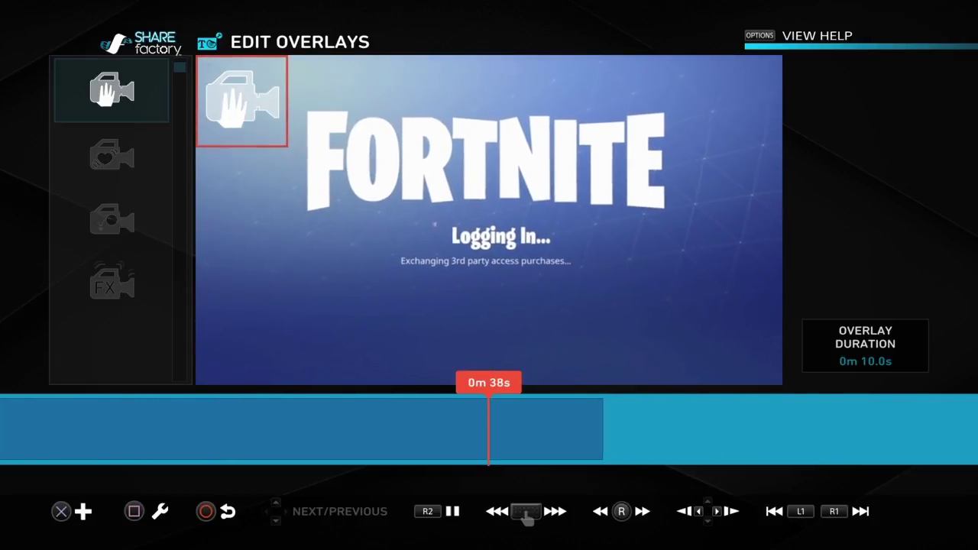
pyautogui.press('space')
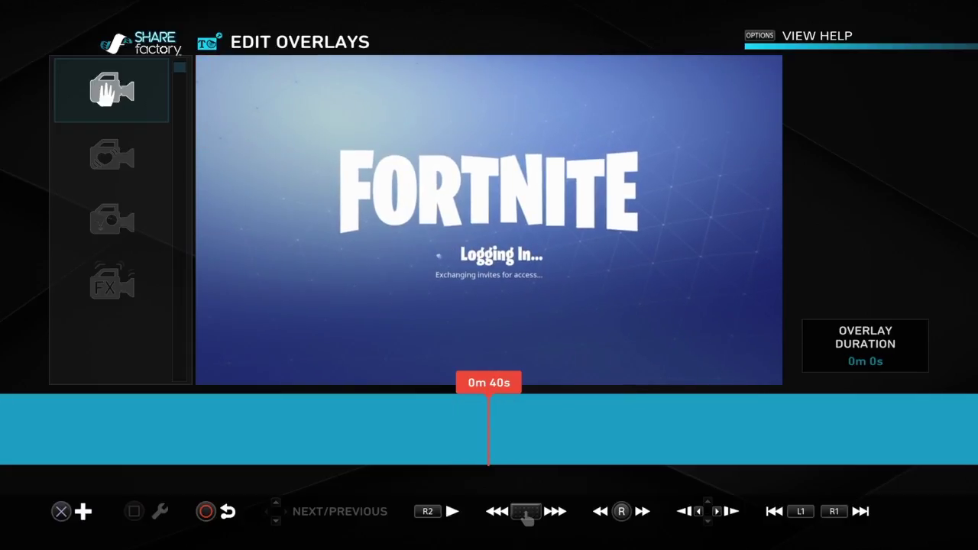
# Add the Stomp camera effect at 0m 42s with a duration of 1.0 second
pyautogui.press('Left')
pyautogui.press('Right')
pyautogui.press('Right')
pyautogui.press('Escape')
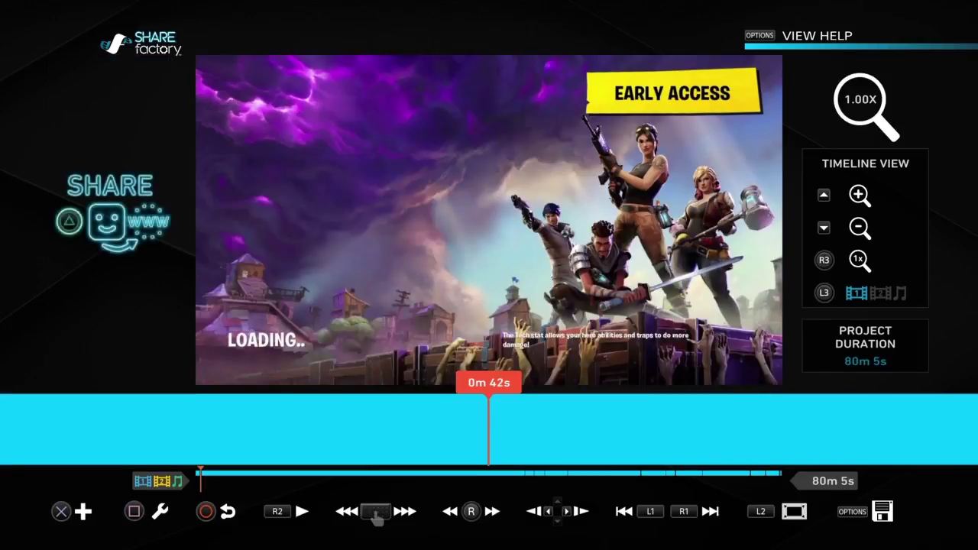
pyautogui.press('Return')
pyautogui.press('Return')
pyautogui.press('Right')
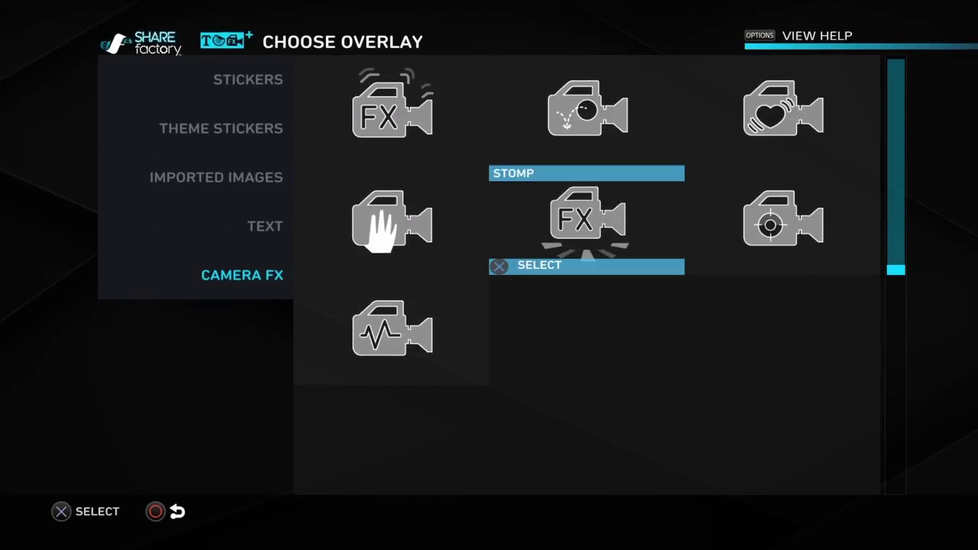
pyautogui.press('Return')
pyautogui.press('Return')
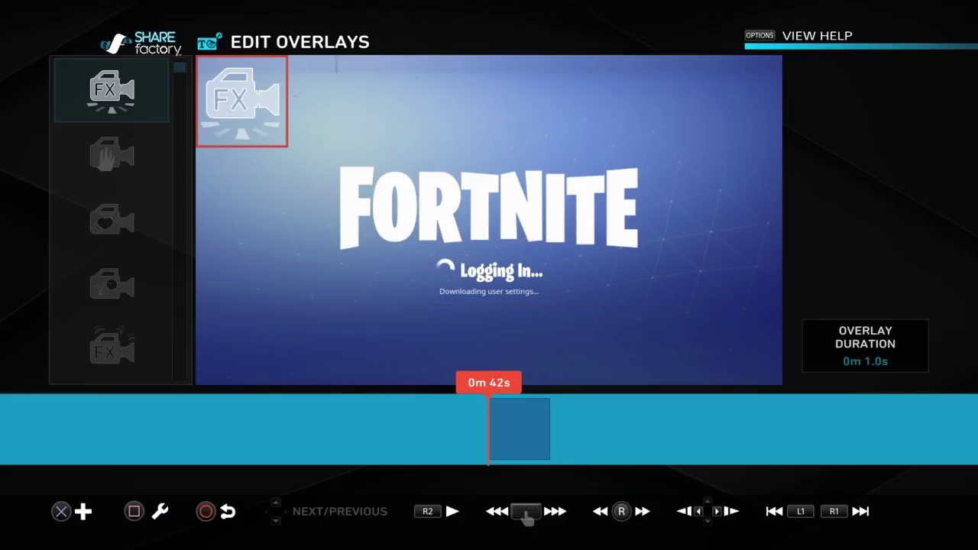
# Play back the Stomp effect between 0m 42s and 0m 43s
pyautogui.press('space')
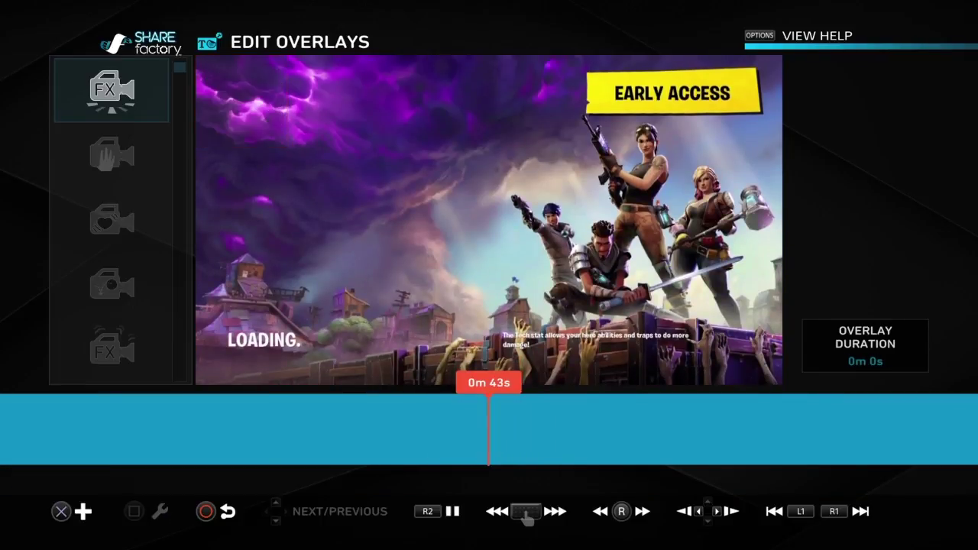
pyautogui.press('space')
pyautogui.press('Left')
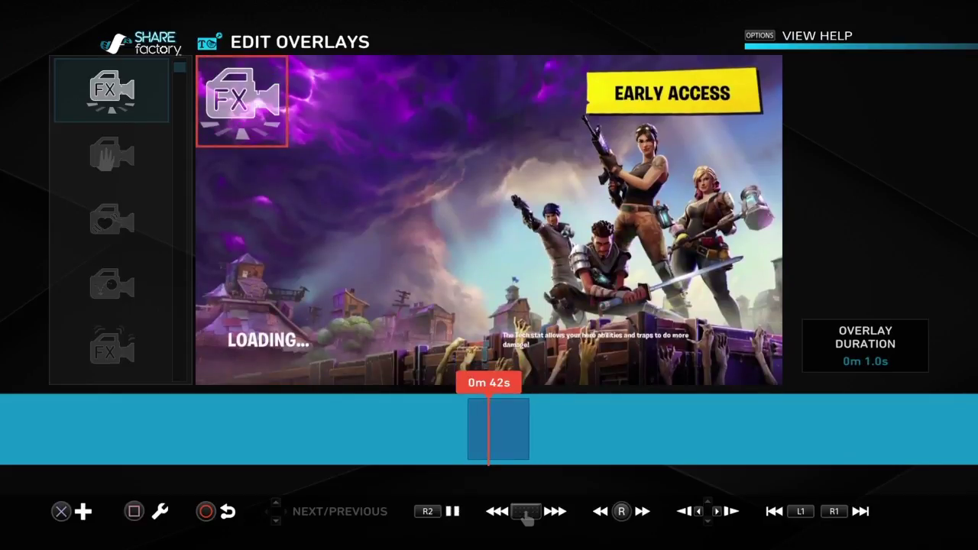
pyautogui.press('space')
# Add the crosshair camera effect directly after the Stomp effect with a duration of 6.3 seconds
pyautogui.press('Return')
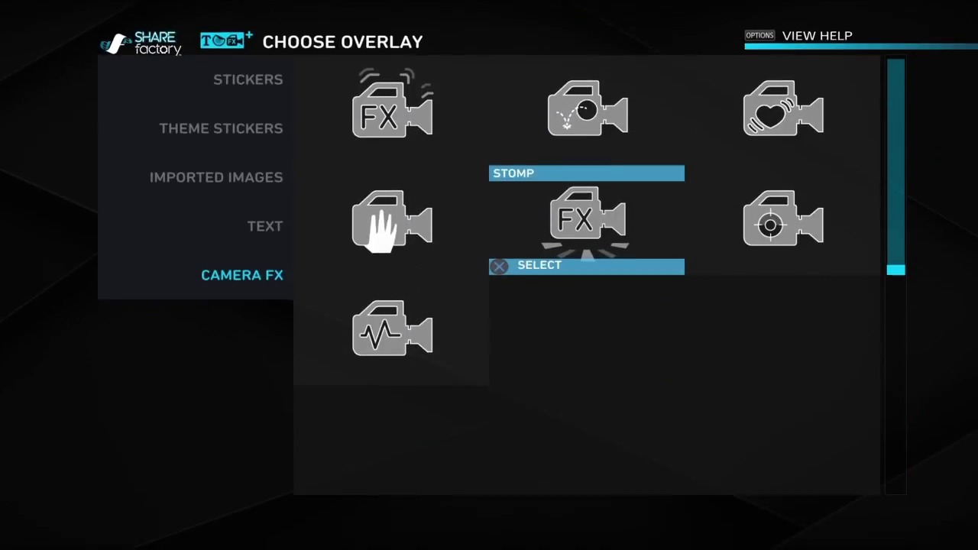
pyautogui.press('Right')
pyautogui.press('Return')
pyautogui.press('Right')
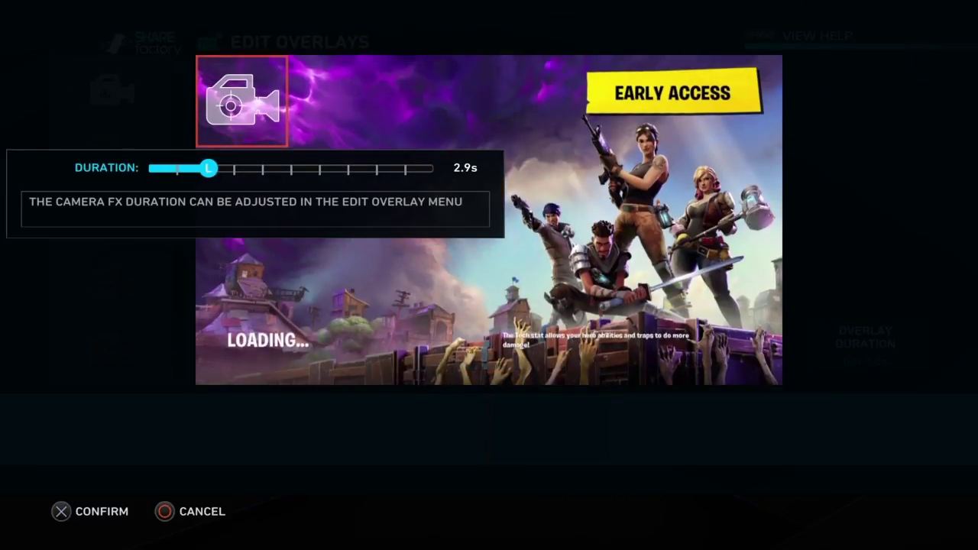
pyautogui.press('Right')
pyautogui.press('Return')
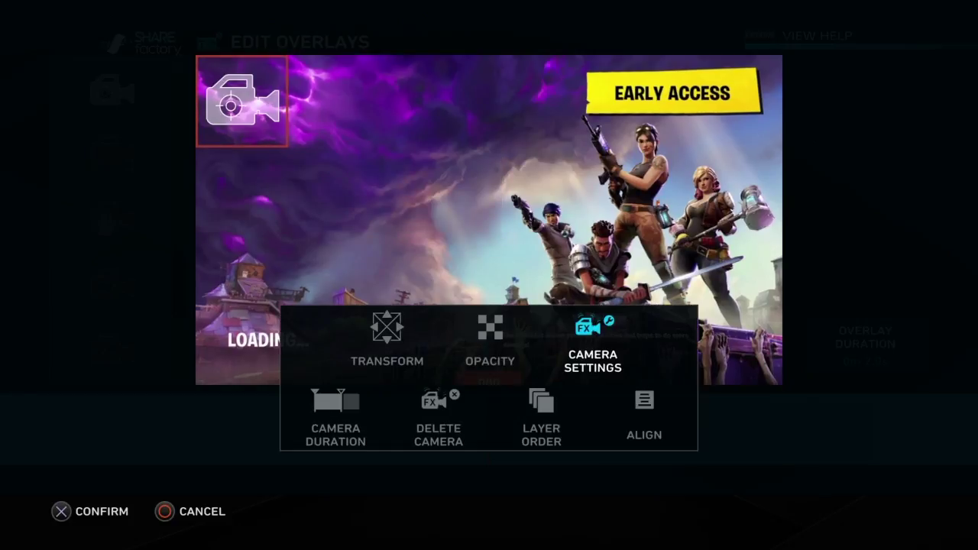
pyautogui.press('Escape')
# Play back the crosshair camera effect past 0m 47s
pyautogui.press('Delete')
pyautogui.hotkey('ctrl', 'z')
pyautogui.press('space')
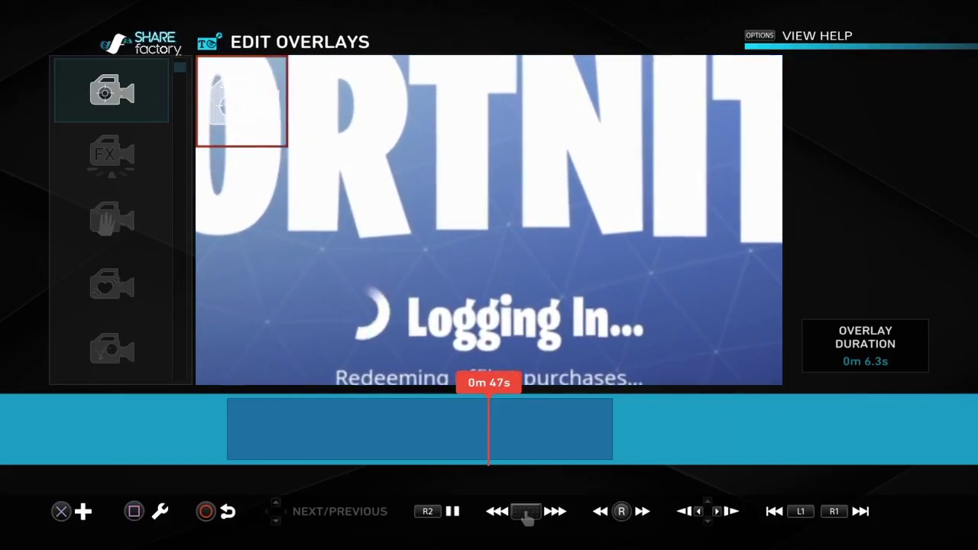
# Add the Pulse camera effect at 1m 7s with a duration of 1.0 second
pyautogui.press('Escape')
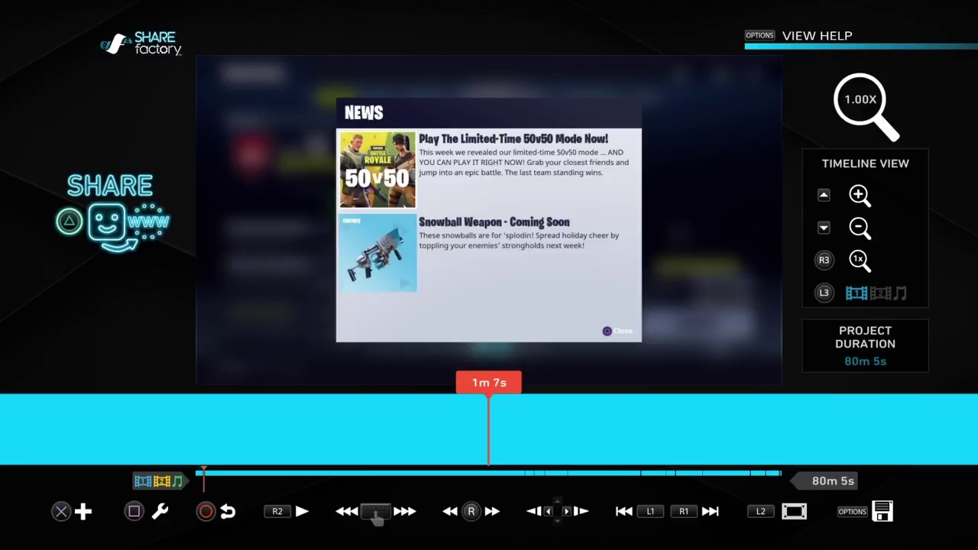
pyautogui.press('Return')
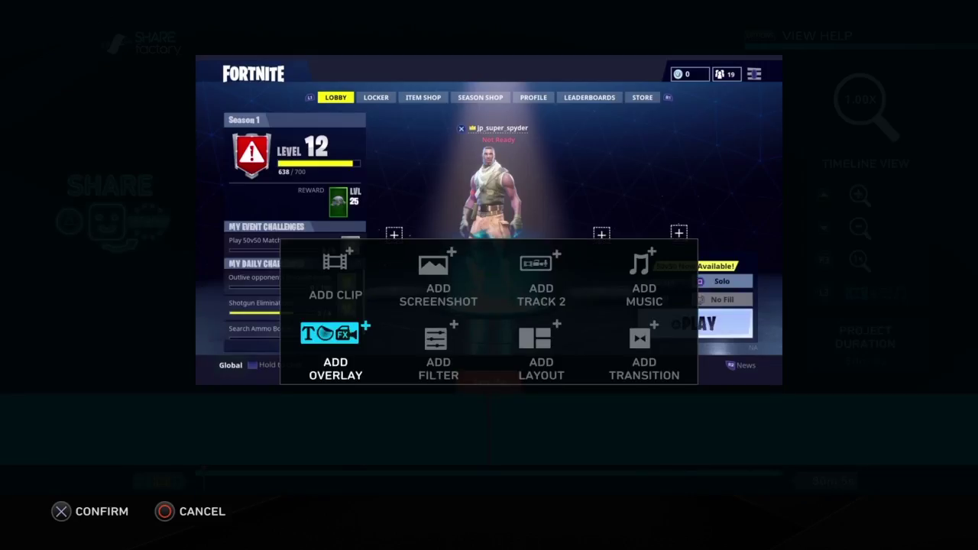
pyautogui.press('Return')
pyautogui.press('Down')
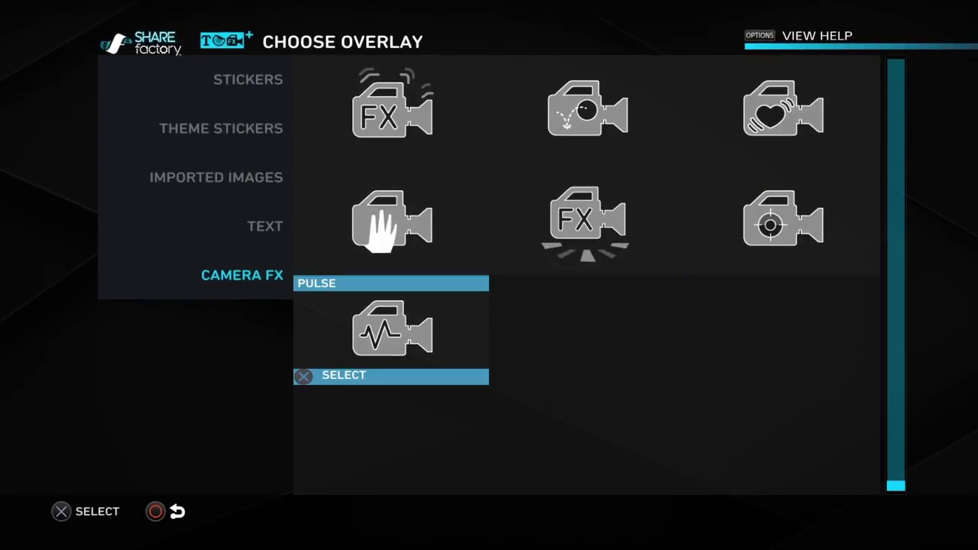
pyautogui.press('Return')
pyautogui.press('Return')
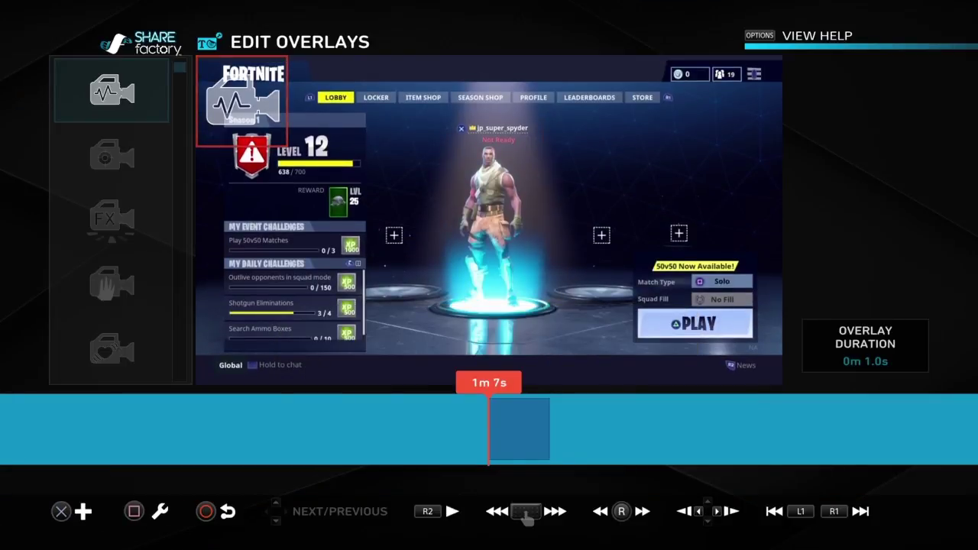
# Play back the Pulse camera effect from 1m 7s to 1m 10s
pyautogui.hotkey('ctrl', 'z')
pyautogui.press('space')
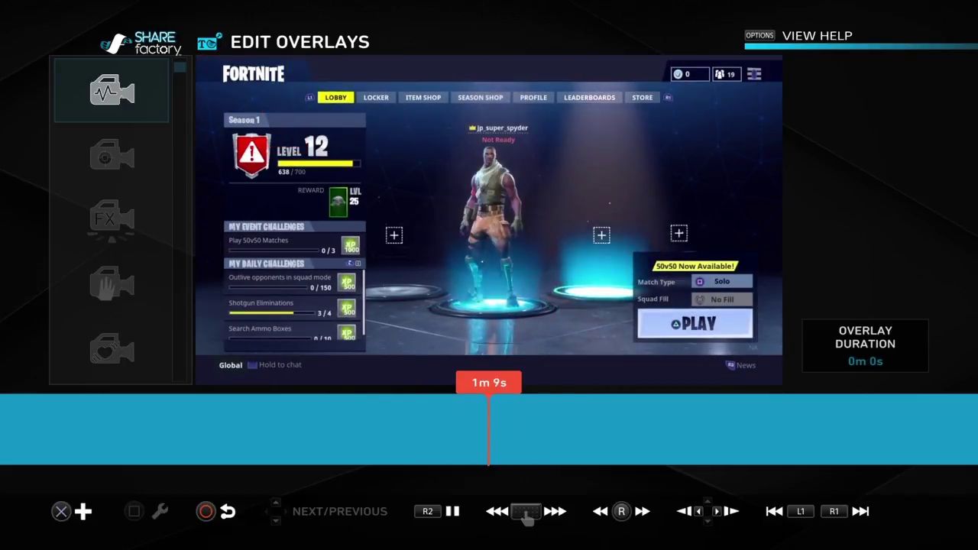
pyautogui.press('space')
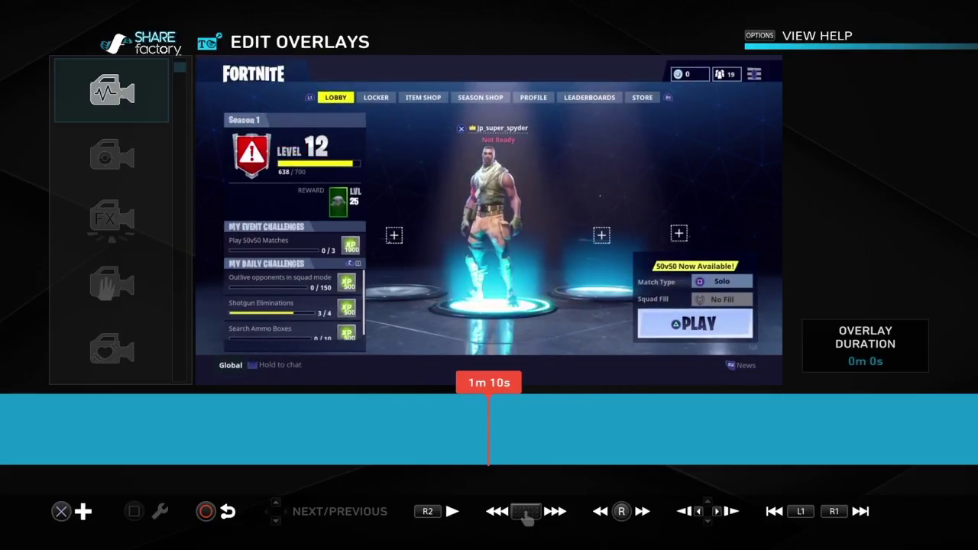
# Look through the available camera effect overlays, including Quake, Bounce and Heartbeat
pyautogui.press('Return')
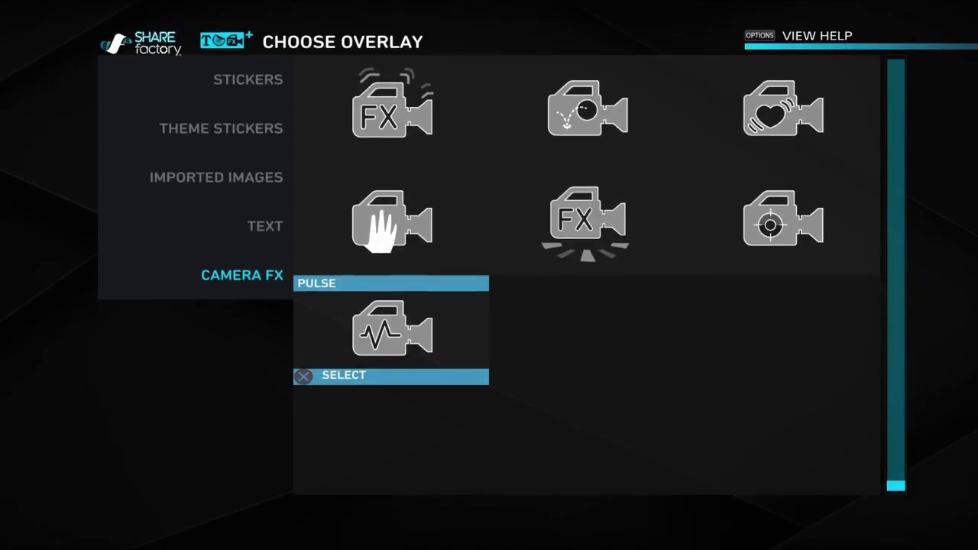
pyautogui.press('Up')
pyautogui.press('Up')
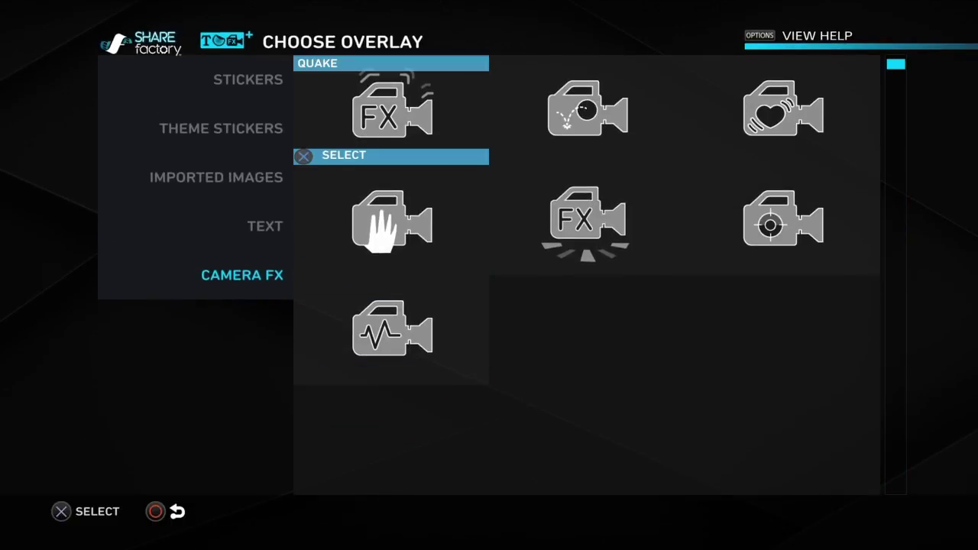
pyautogui.press('Right')
pyautogui.press('Right')
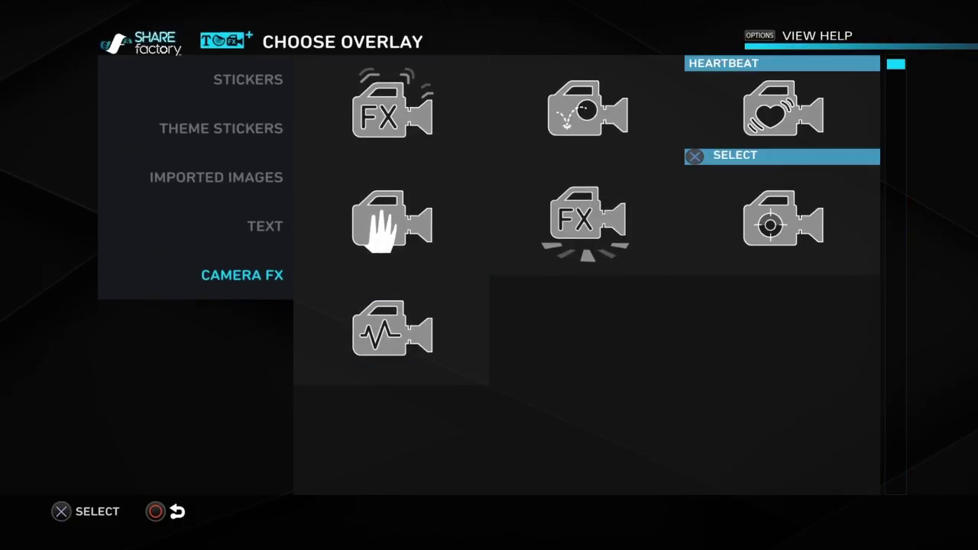
pyautogui.press('Left')
pyautogui.press('Left')
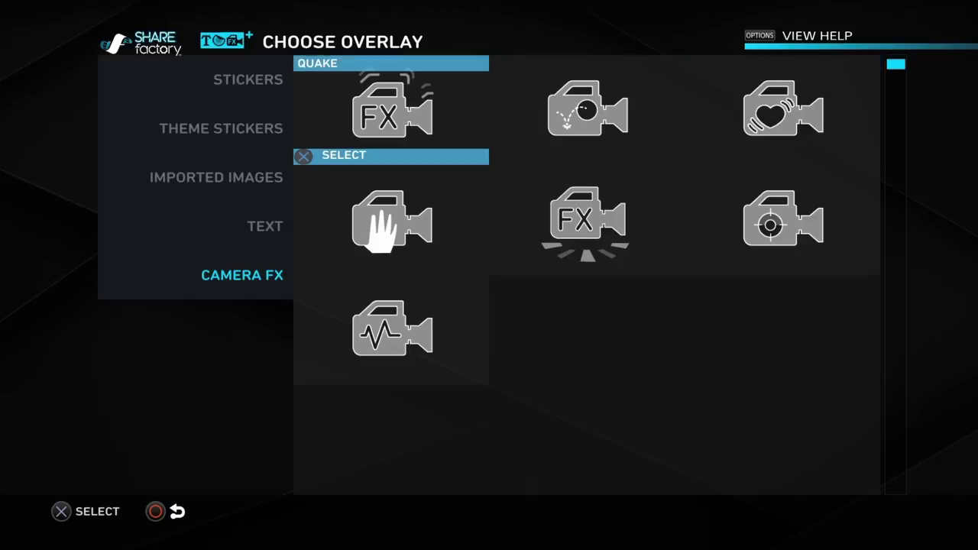
pyautogui.press('Right')
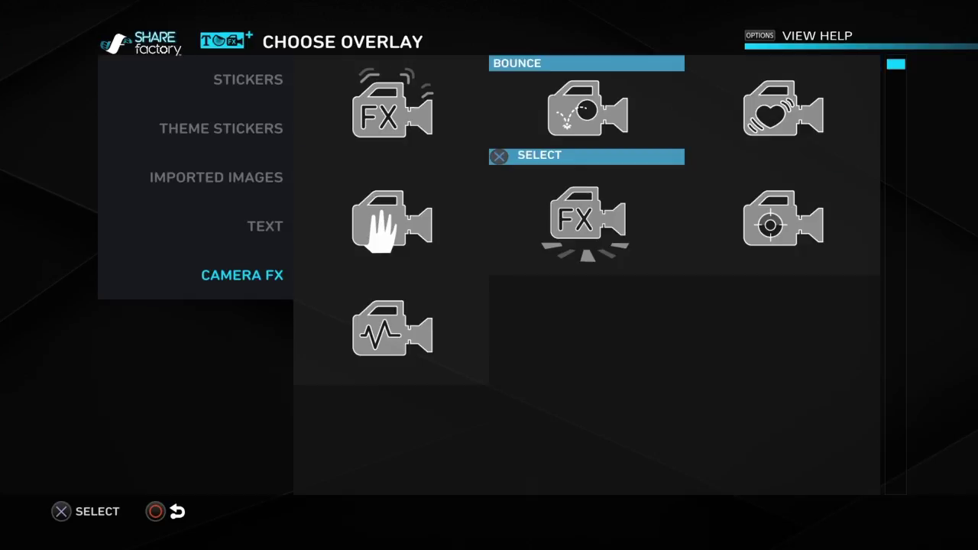
pyautogui.press('Down')
pyautogui.press('Right')
pyautogui.press('Left')
pyautogui.press('Left')
pyautogui.press('Left')
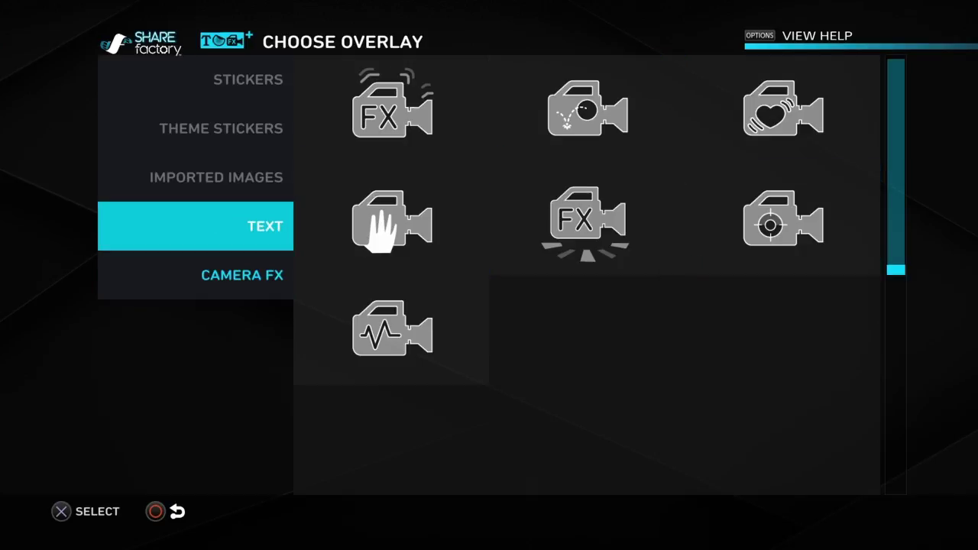
# Browse the text overlay styles to compare the available fonts and sizes
pyautogui.press('Up')
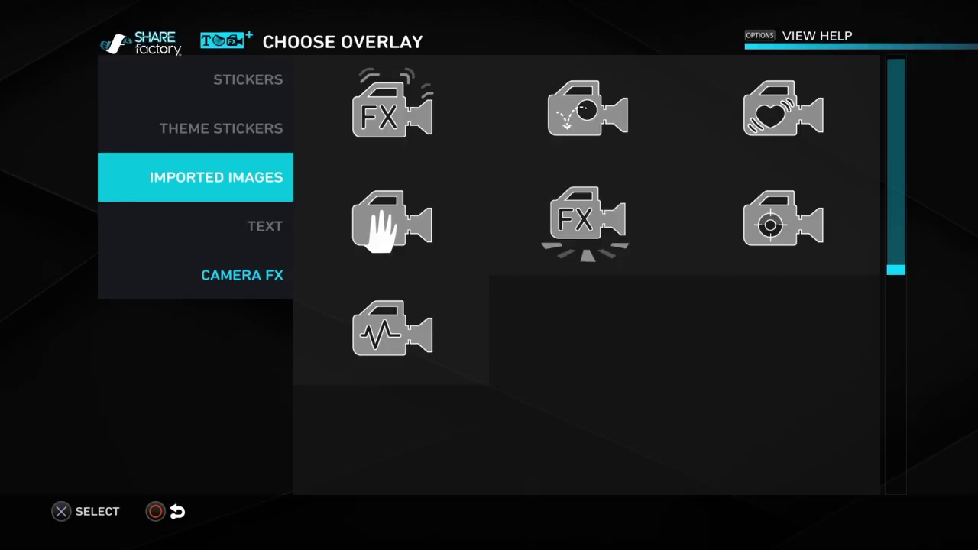
pyautogui.press('Down')
pyautogui.press('Right')
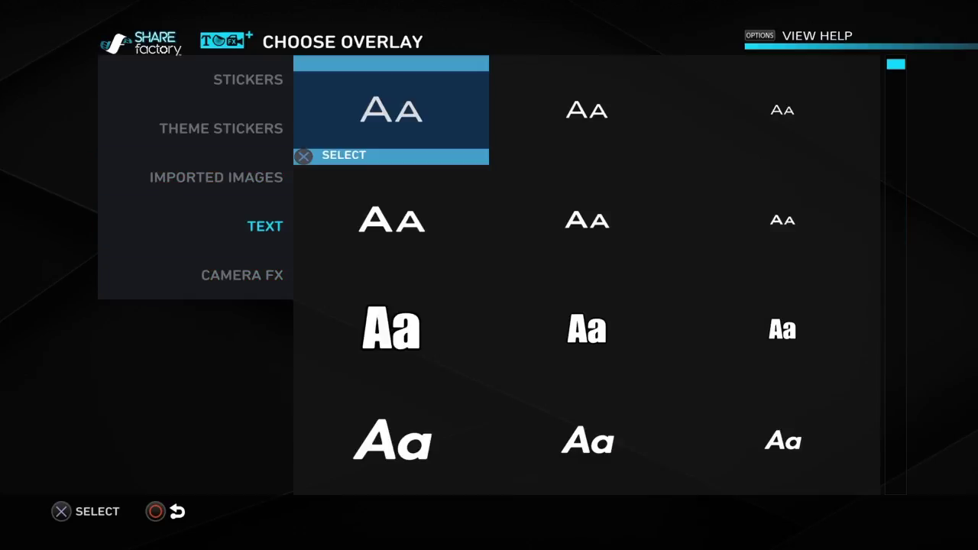
pyautogui.press('Down')
pyautogui.press('Down')
pyautogui.press('Down')
pyautogui.press('Down')
pyautogui.press('Up')
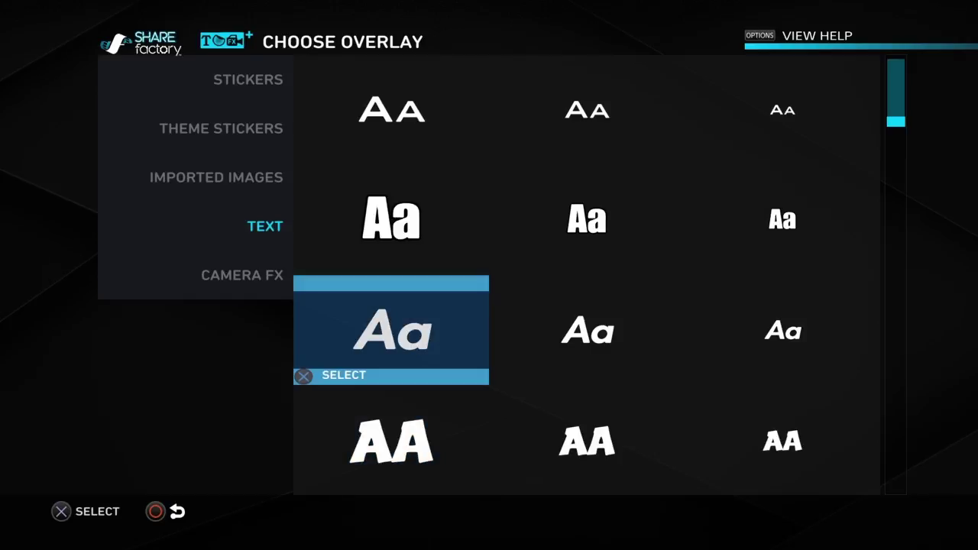
pyautogui.press('Down')
pyautogui.press('Down')
pyautogui.press('Down')
pyautogui.press('Up')
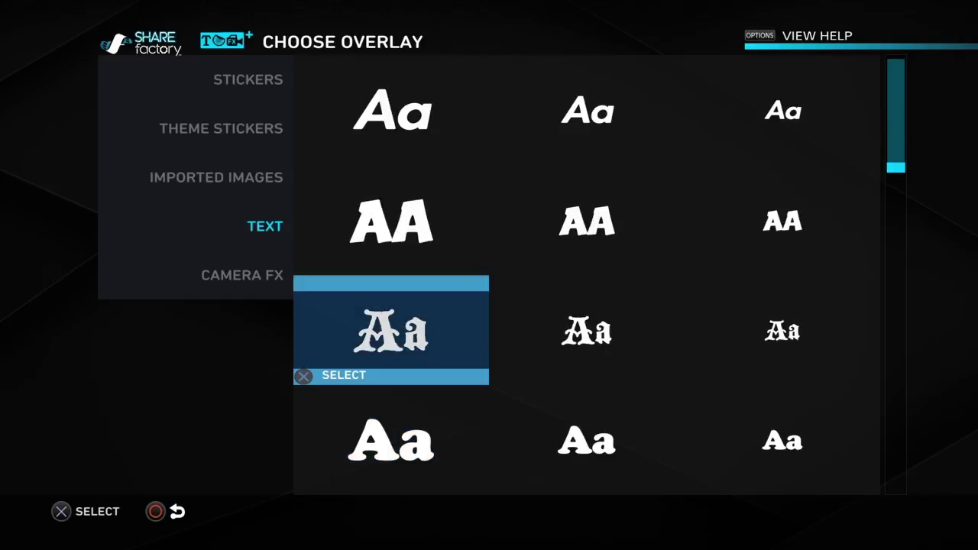
pyautogui.press('Down')
pyautogui.press('Down')
pyautogui.press('Down')
pyautogui.press('Down')
pyautogui.press('Down')
pyautogui.press('Down')
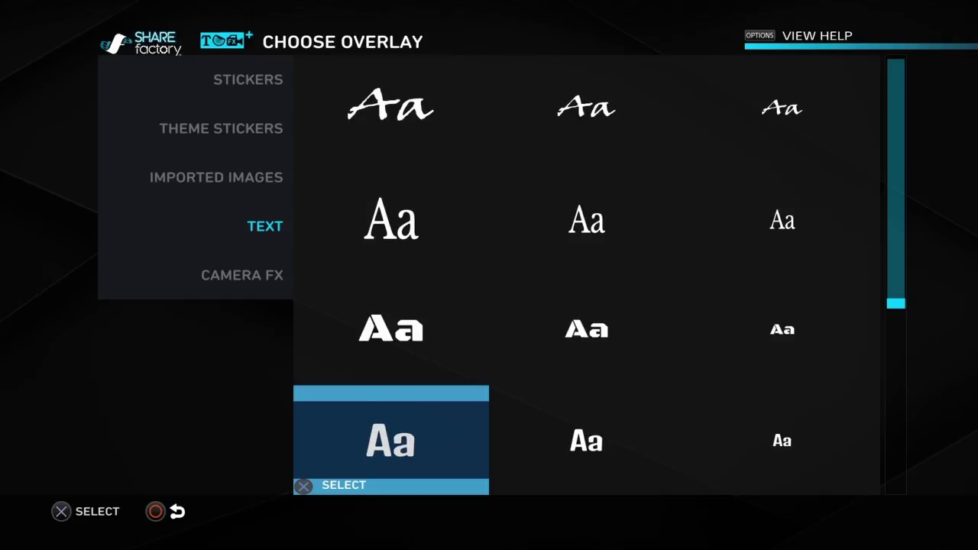
pyautogui.press('Up')
pyautogui.press('Up')
pyautogui.press('Up')
pyautogui.press('Up')
pyautogui.press('Up')
pyautogui.press('Up')
pyautogui.press('Up')
pyautogui.press('Up')
pyautogui.press('Up')
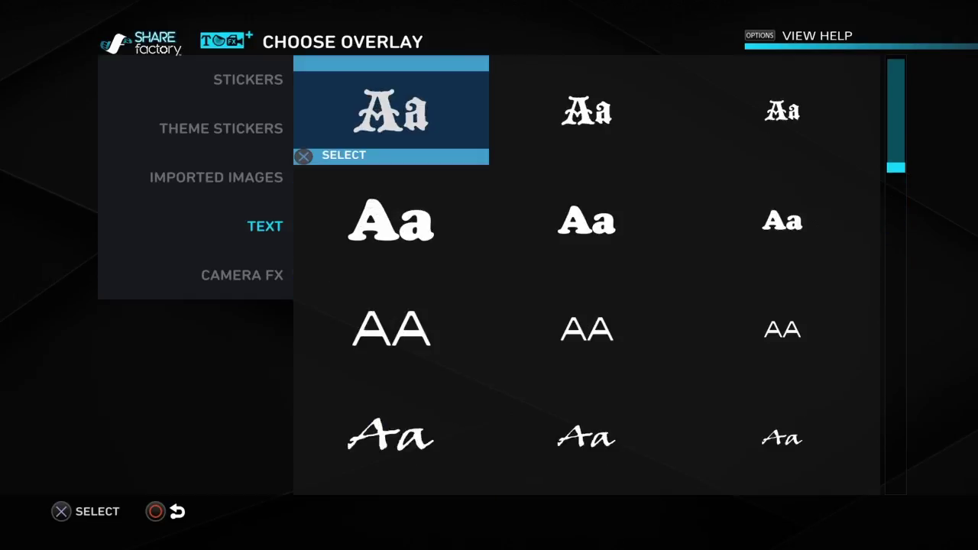
pyautogui.press('Up')
pyautogui.press('Up')
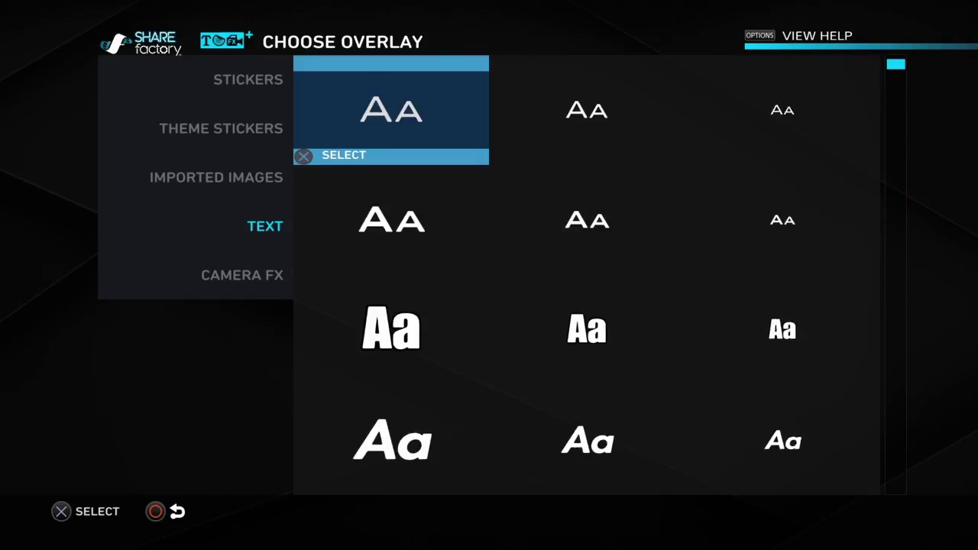
pyautogui.press('Down')
pyautogui.press('Down')
pyautogui.press('Down')
pyautogui.press('Down')
pyautogui.press('Down')
pyautogui.press('Down')
pyautogui.press('Down')
pyautogui.press('Down')
pyautogui.press('Down')
pyautogui.press('Down')
pyautogui.press('Down')
pyautogui.press('Down')
pyautogui.press('Down')
pyautogui.press('Down')
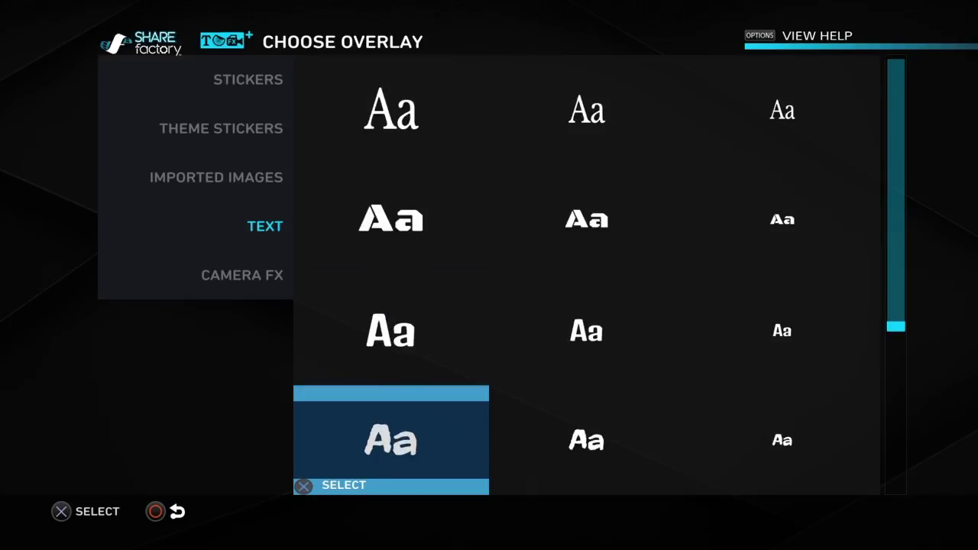
# Go to 0m 0s in the overlay editor and look over the first text styles again
pyautogui.press('Escape')
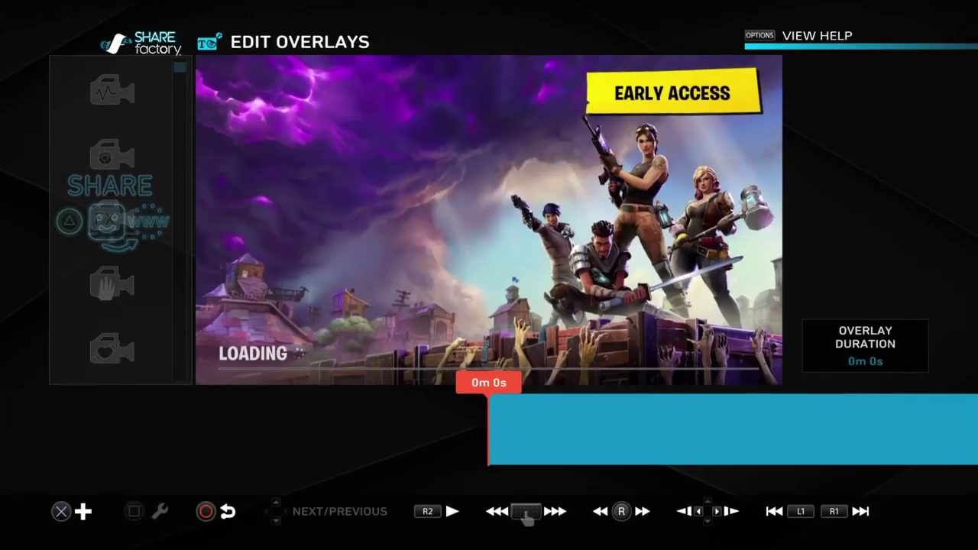
pyautogui.press('Return')
pyautogui.press('Down')
pyautogui.press('Down')
pyautogui.press('Down')
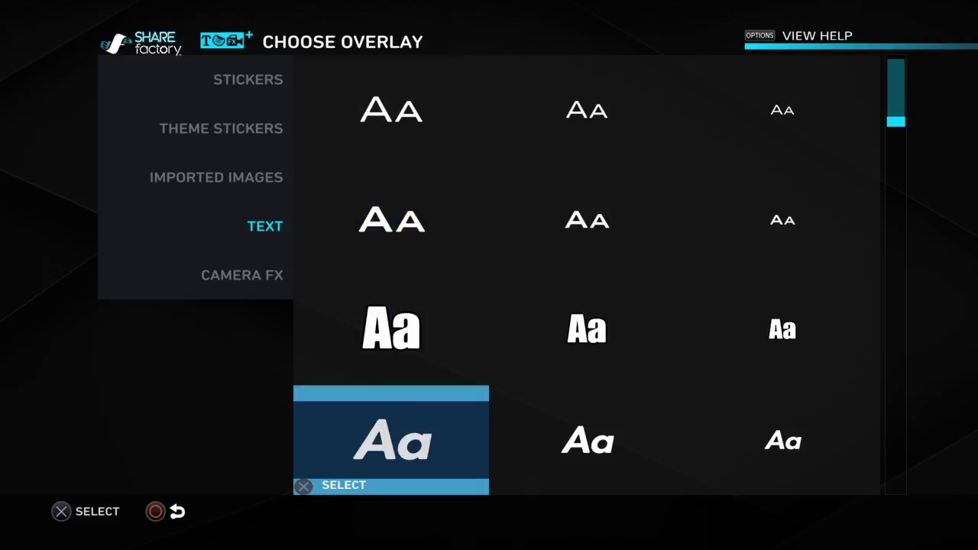
pyautogui.press('Left')
# Add a Black Ops 3 gameplay clip to Track 2 at 0m 0s
pyautogui.press('Down')
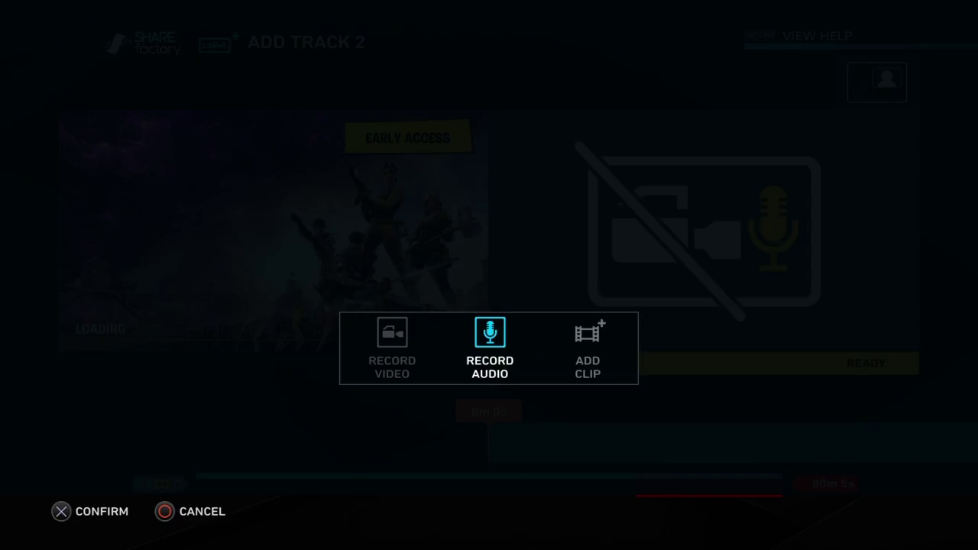
pyautogui.press('Right')
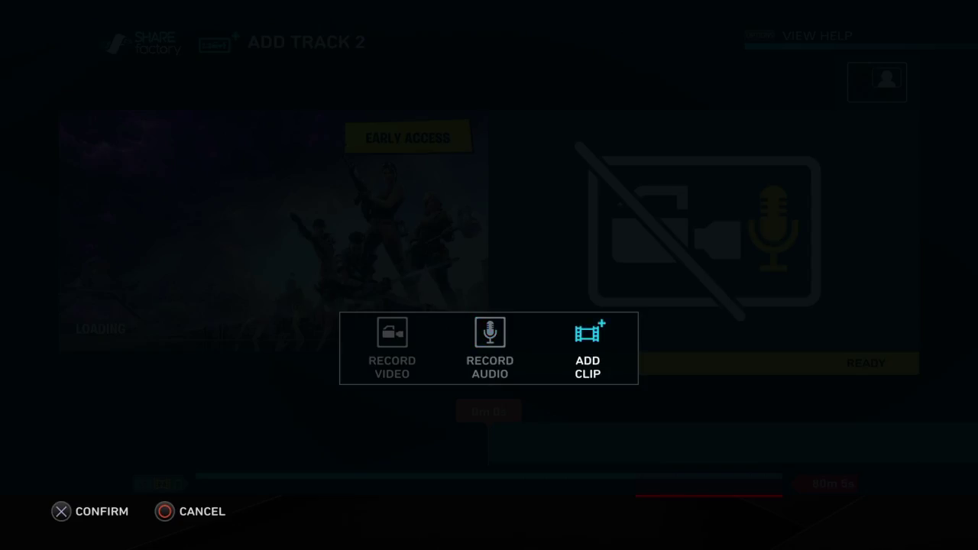
pyautogui.press('Return')
pyautogui.press('Down')
pyautogui.press('Down')
pyautogui.press('Down')
pyautogui.press('Down')
pyautogui.press('Down')
pyautogui.press('Down')
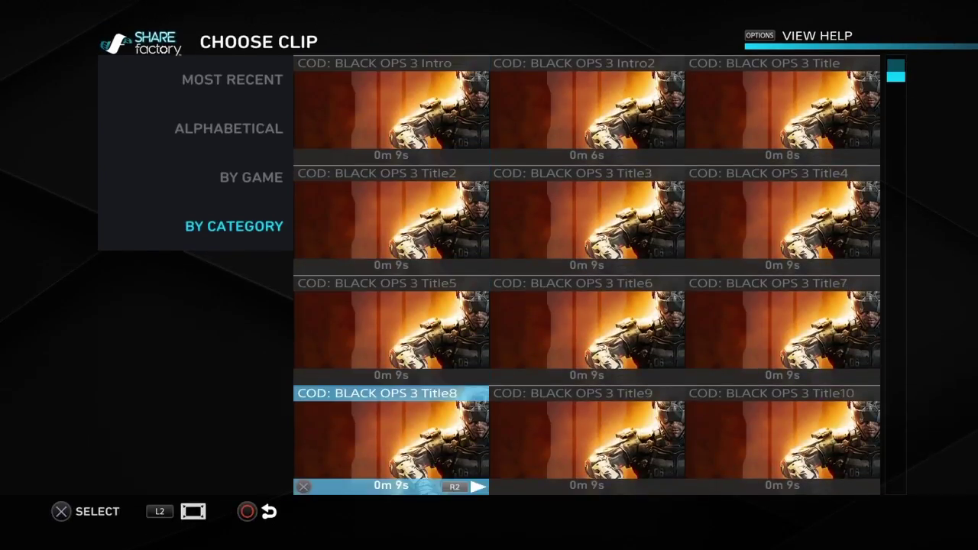
pyautogui.press('Up')
pyautogui.press('Right')
pyautogui.press('Right')
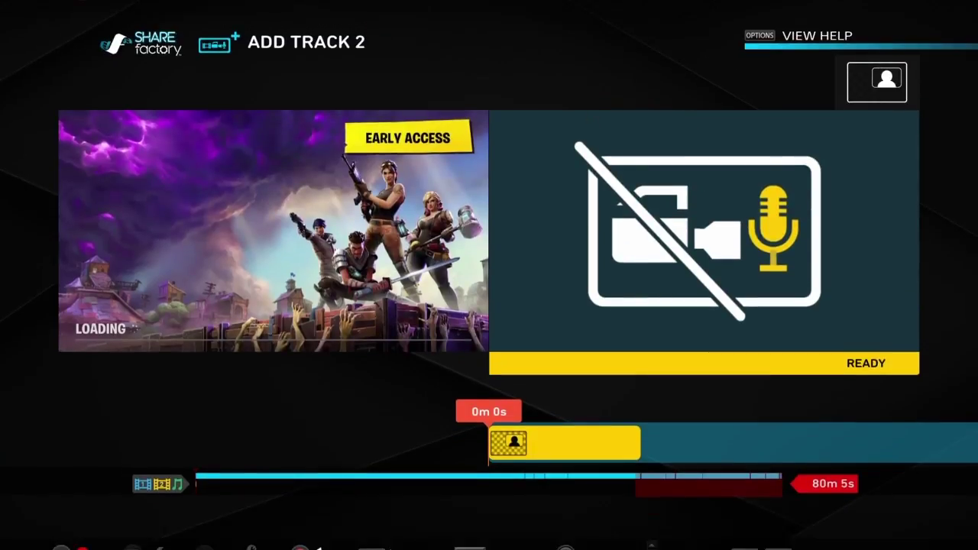
# Apply the Top Right PIP layout to the Black Ops 3 clip on Track 2
pyautogui.press('Right')
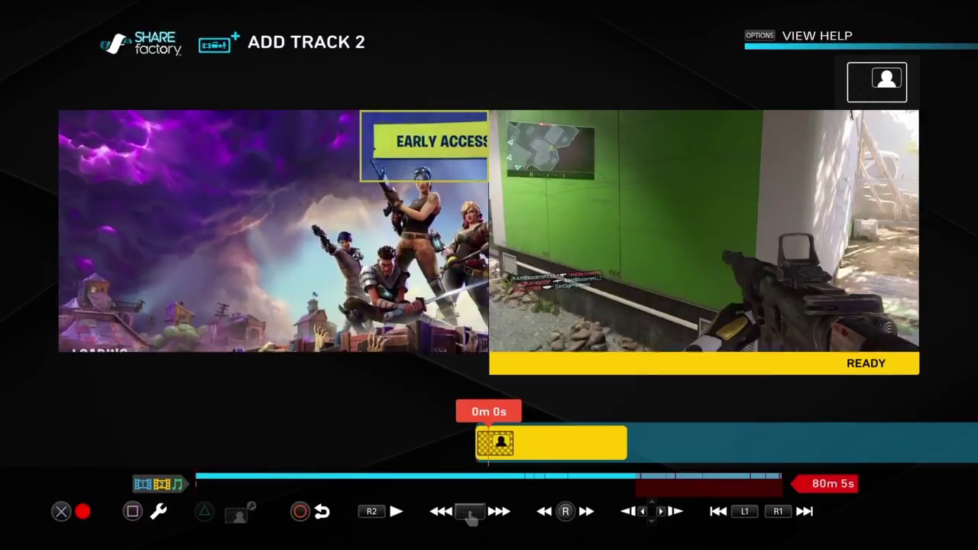
pyautogui.press('F2')
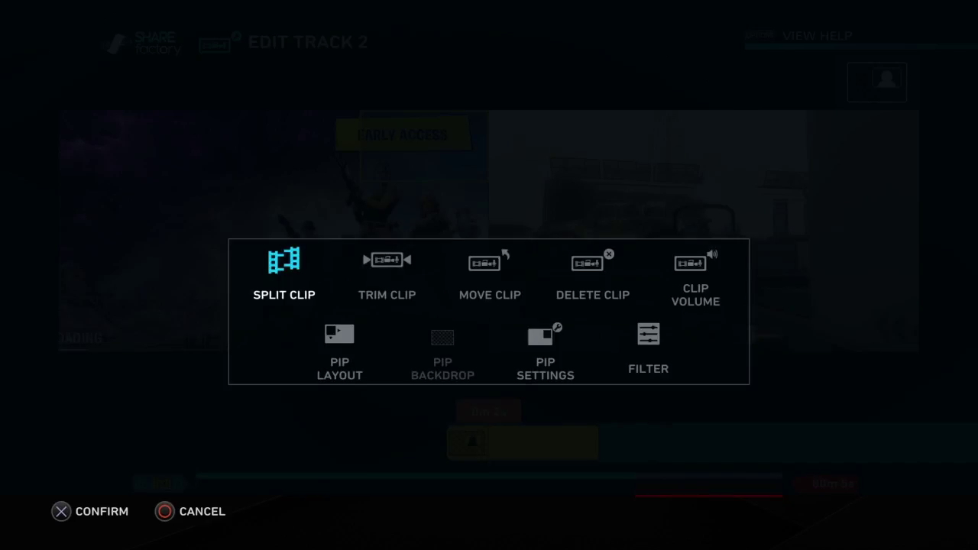
pyautogui.press('Right')
pyautogui.press('Right')
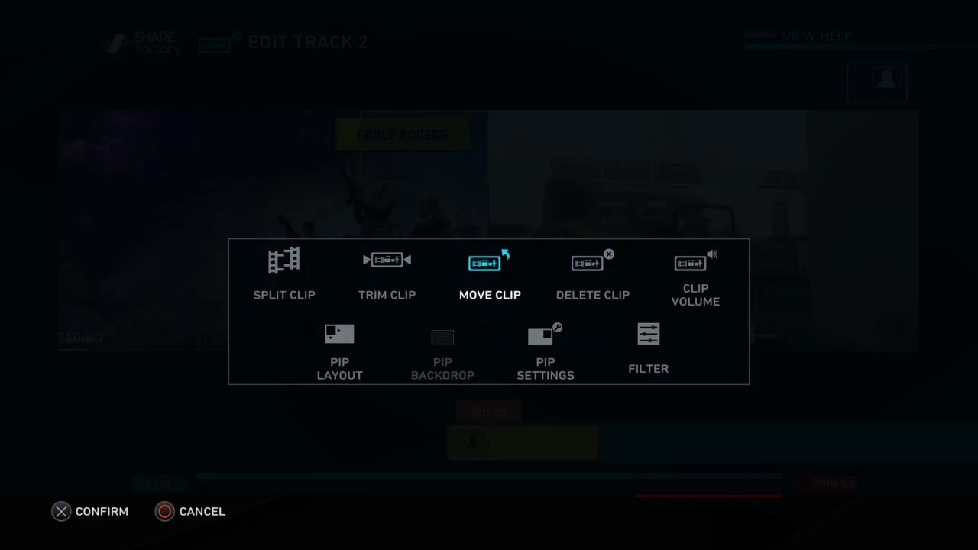
pyautogui.press('Down')
pyautogui.press('Return')
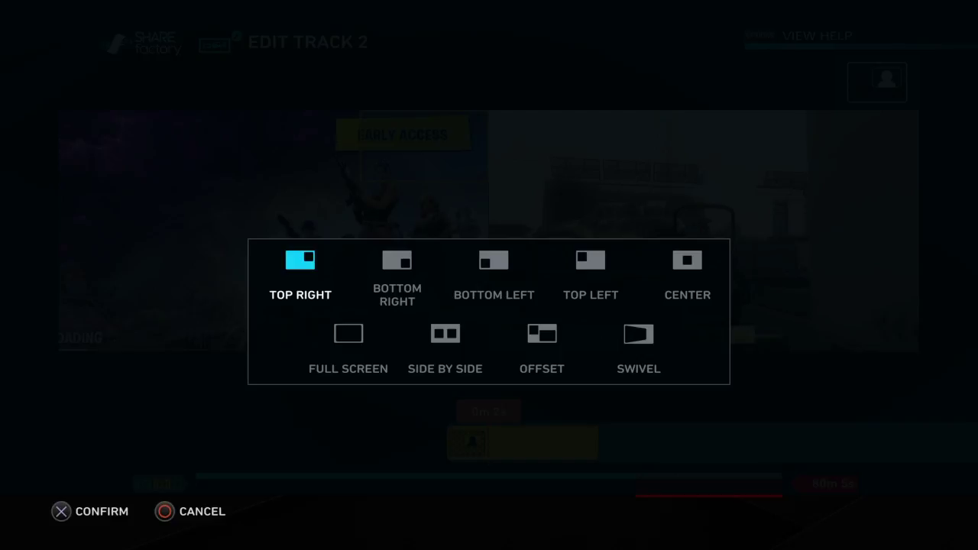
pyautogui.press('Return')
# Check the PIP settings of the Track 2 clip without changing them
pyautogui.press('Right')
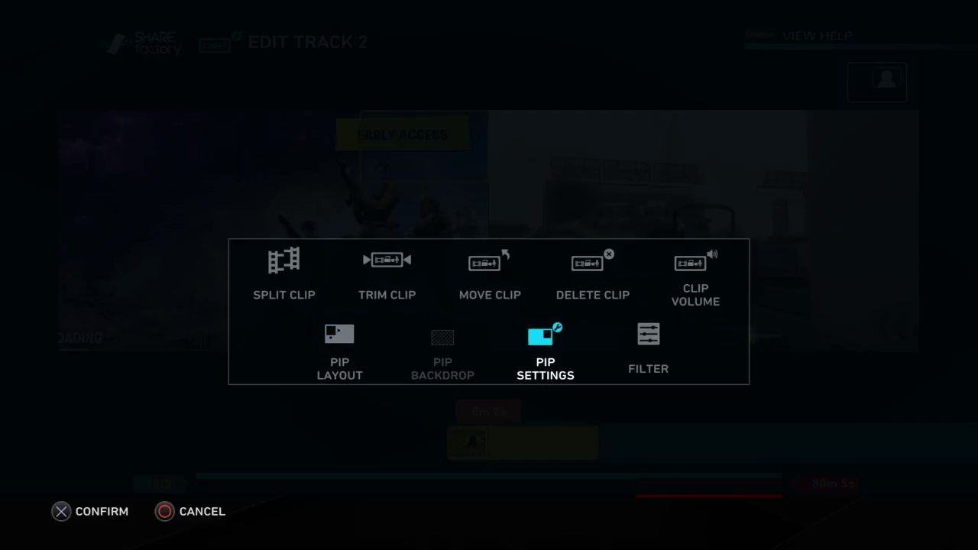
pyautogui.press('Return')
pyautogui.press('Return')
pyautogui.press('Escape')
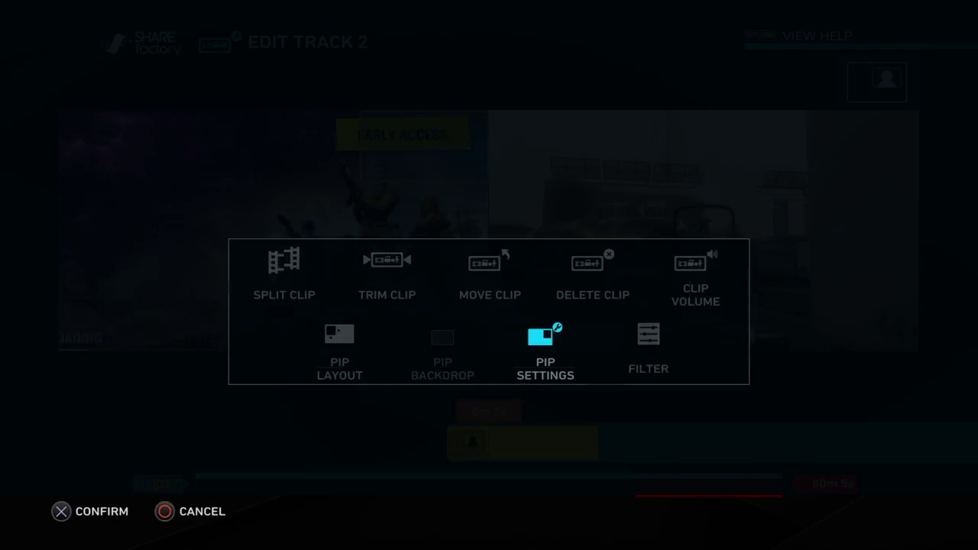
pyautogui.press('Escape')
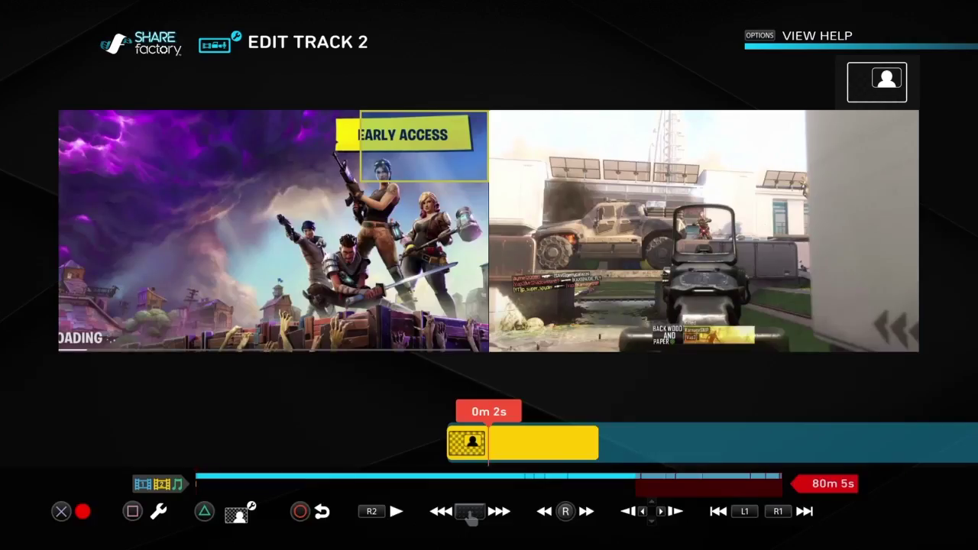
# Play back the picture-in-picture on the main timeline from 0m 2s to 0m 4s and return to 0m 0s
pyautogui.press('Escape')
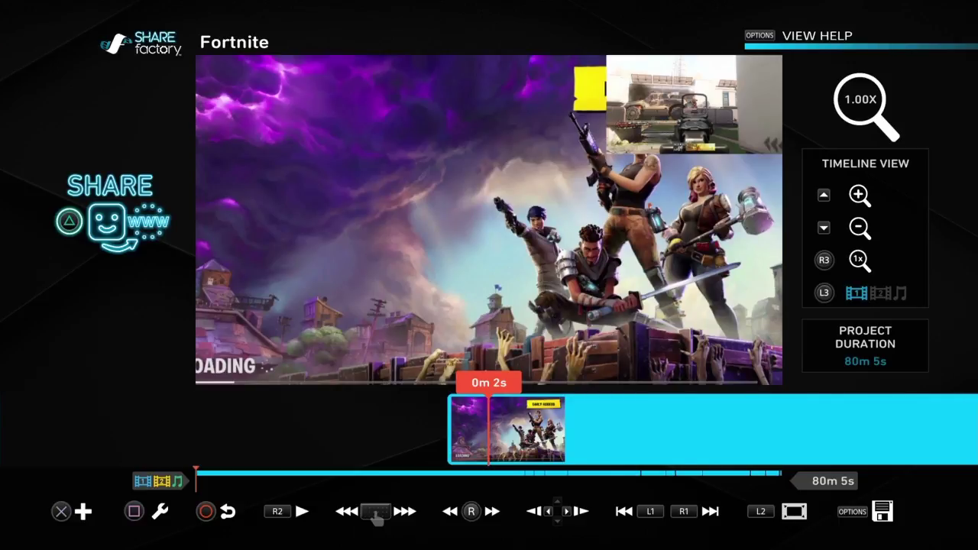
pyautogui.press('Left')
pyautogui.press('space')
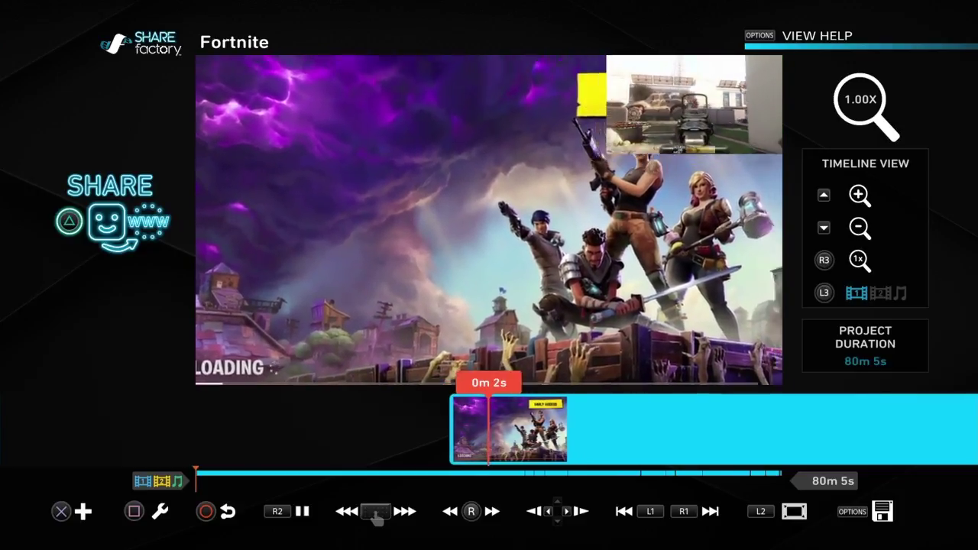
pyautogui.press('space')
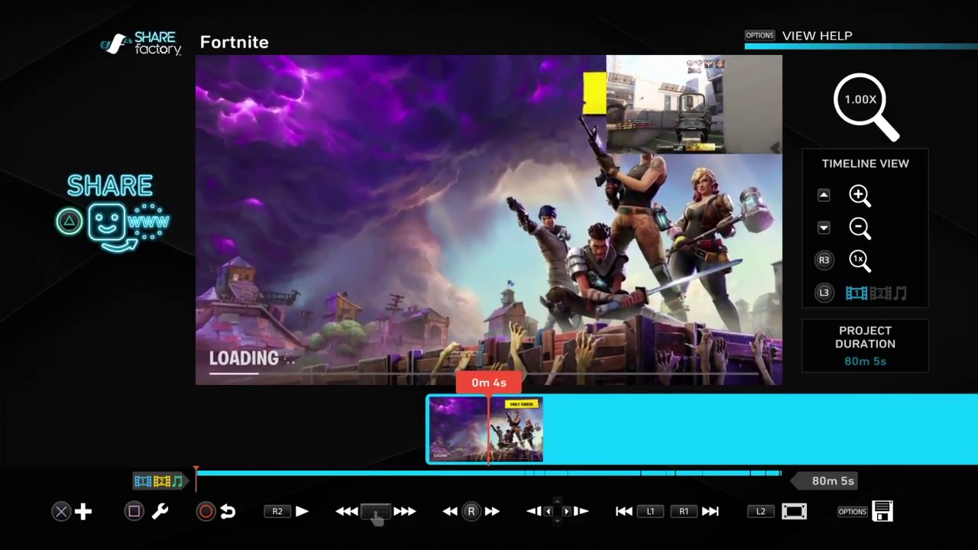
pyautogui.press('Home')
pyautogui.press('Escape')
pyautogui.press('Escape')
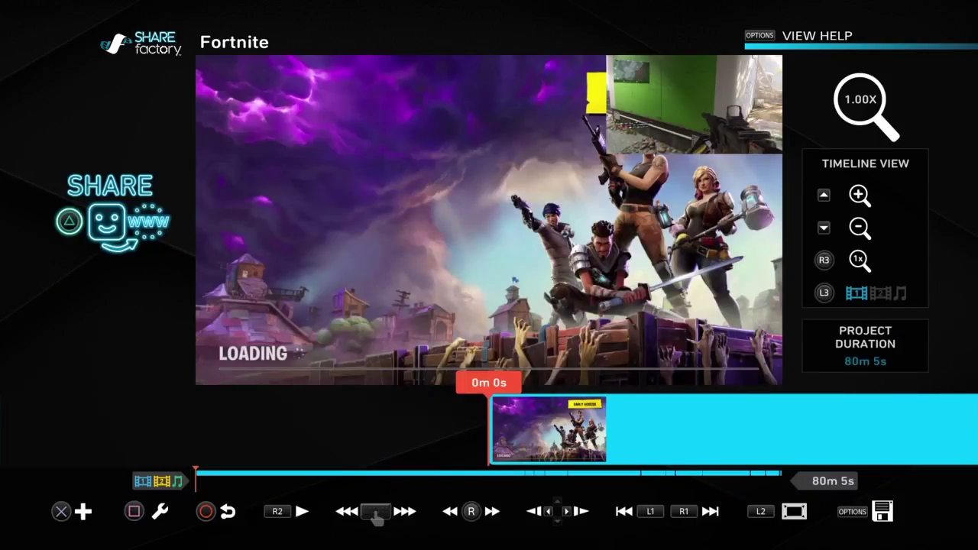
pyautogui.press('Escape')
pyautogui.press('Escape')
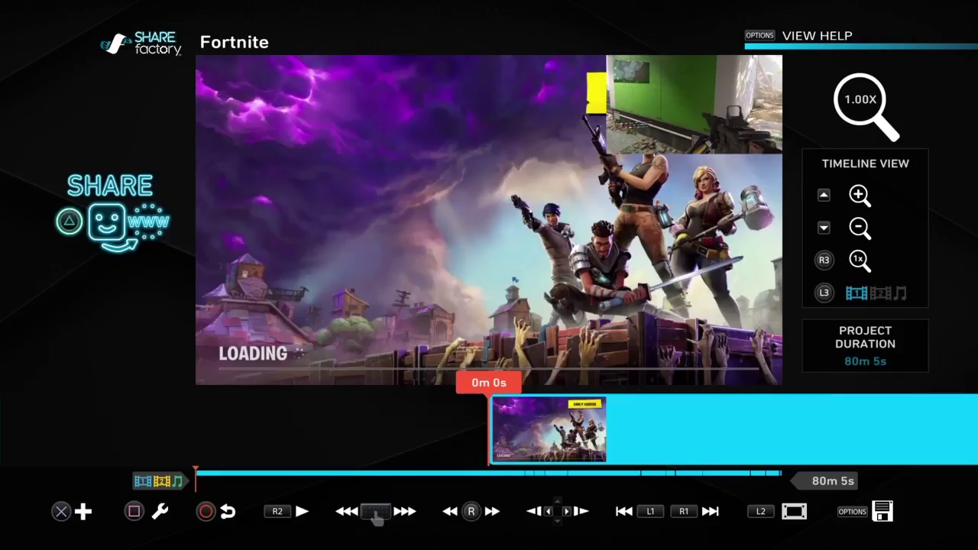